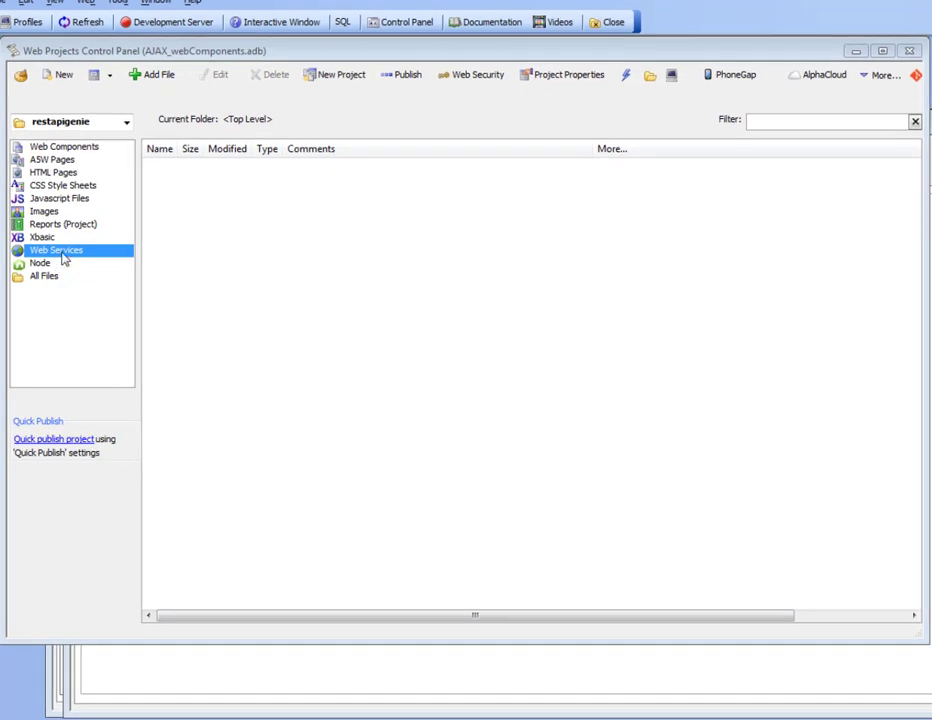
# Step: Start a new definition to create a REST service, using the Genie that exposes database tables
pyautogui.click(62, 77)
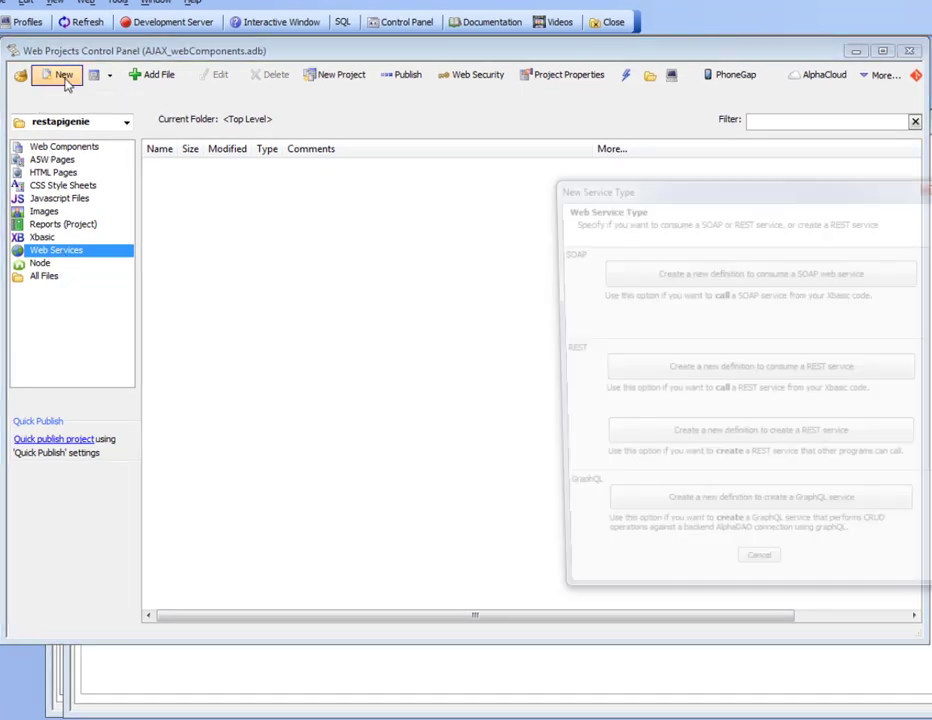
pyautogui.click(707, 447)
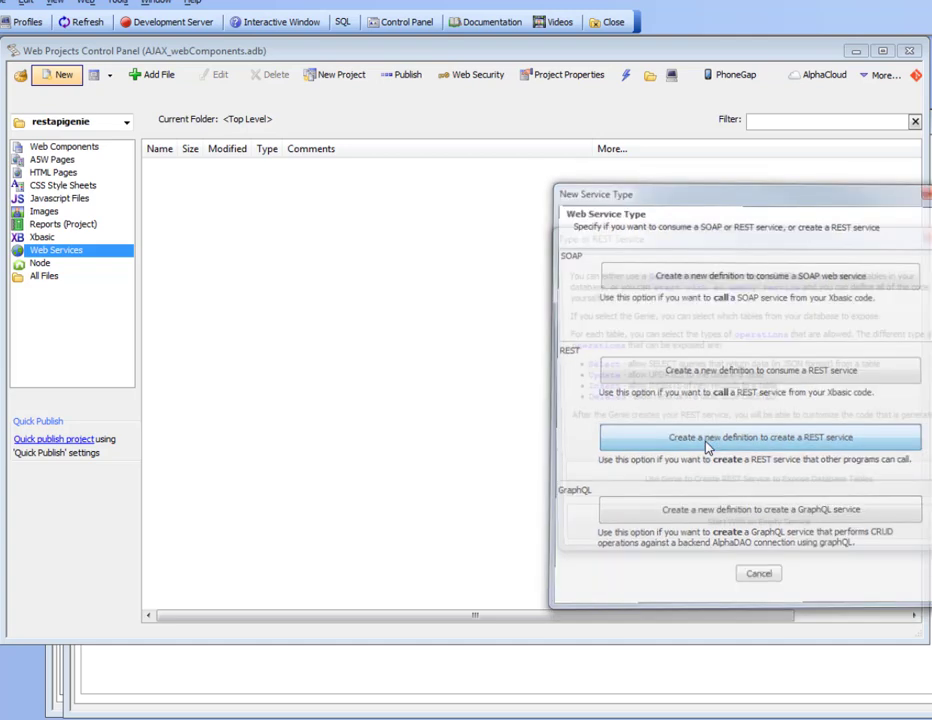
pyautogui.moveTo(743, 241); pyautogui.dragTo(479, 151)
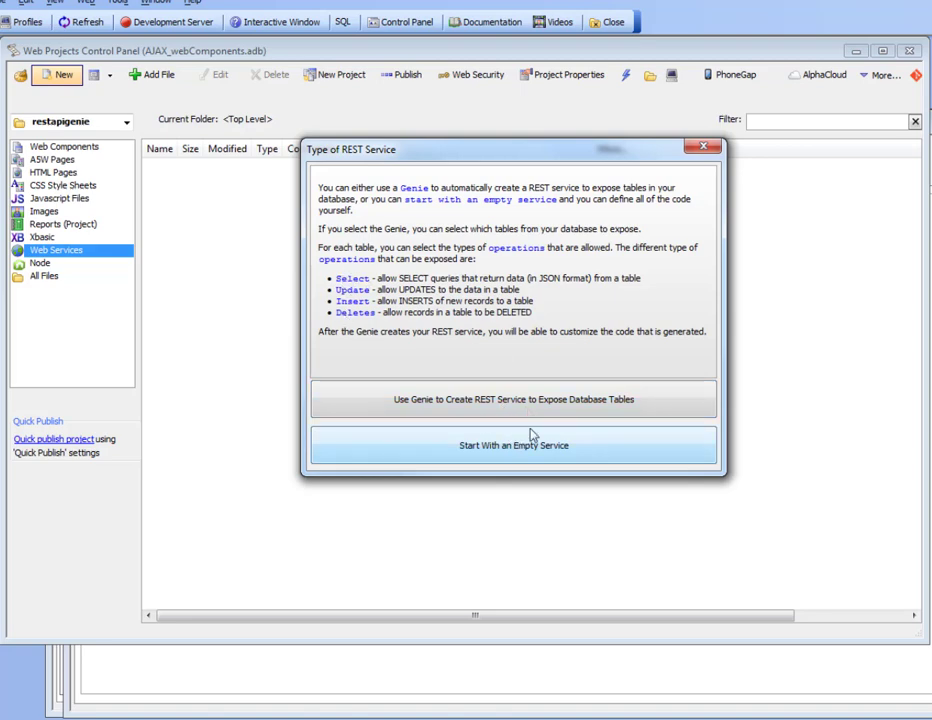
pyautogui.click(486, 410)
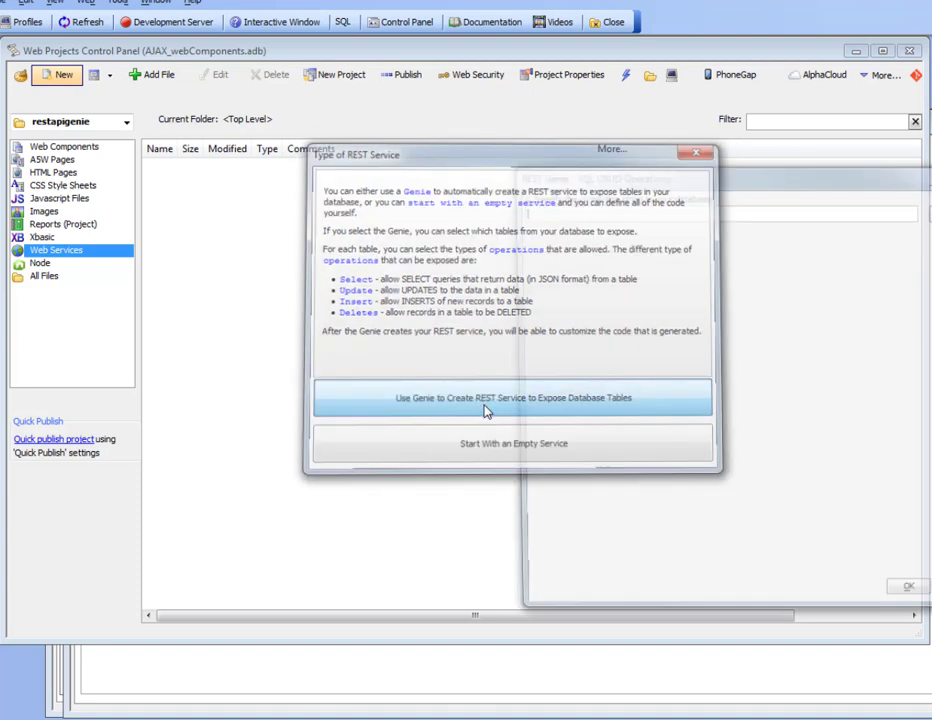
pyautogui.moveTo(703, 179); pyautogui.dragTo(403, 170)
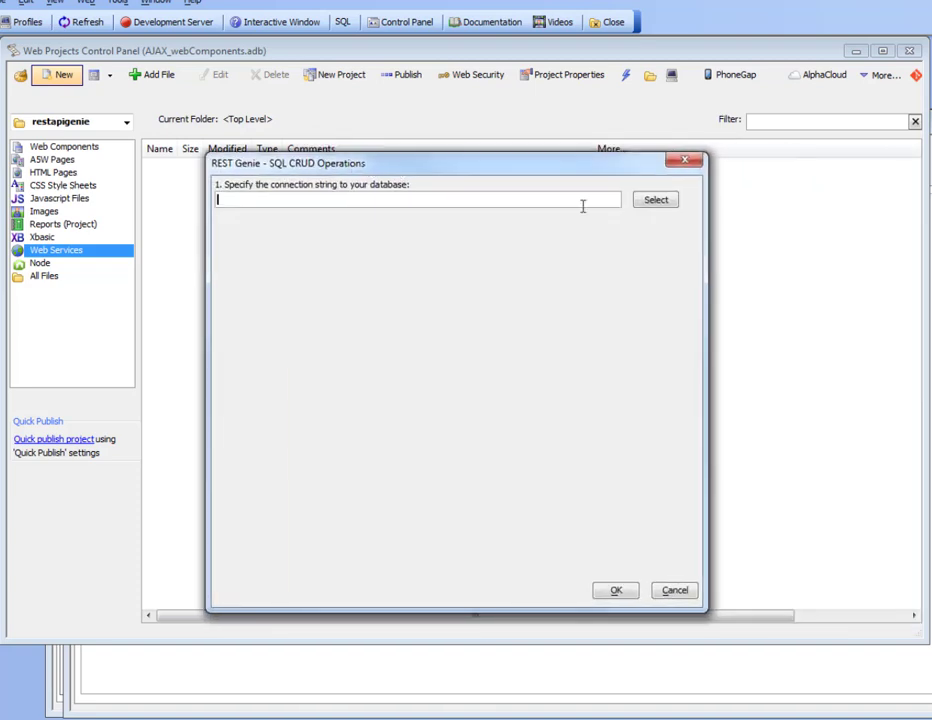
# Step: Set the Genie's database connection to the named connection string northwind, filtering the existing ones by "nor"
pyautogui.click(656, 201)
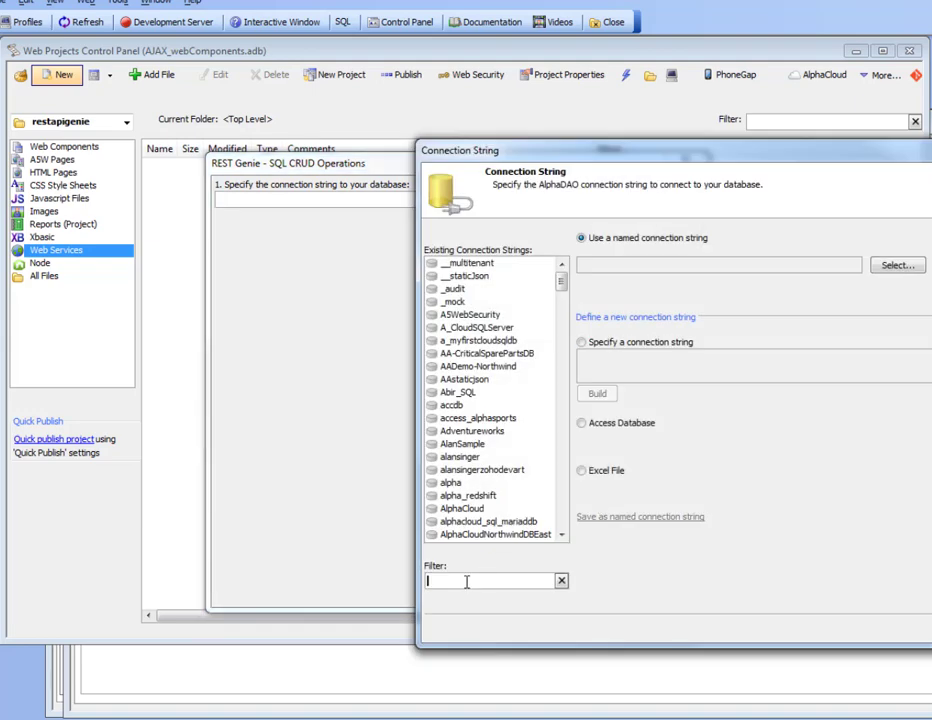
pyautogui.write('nor')
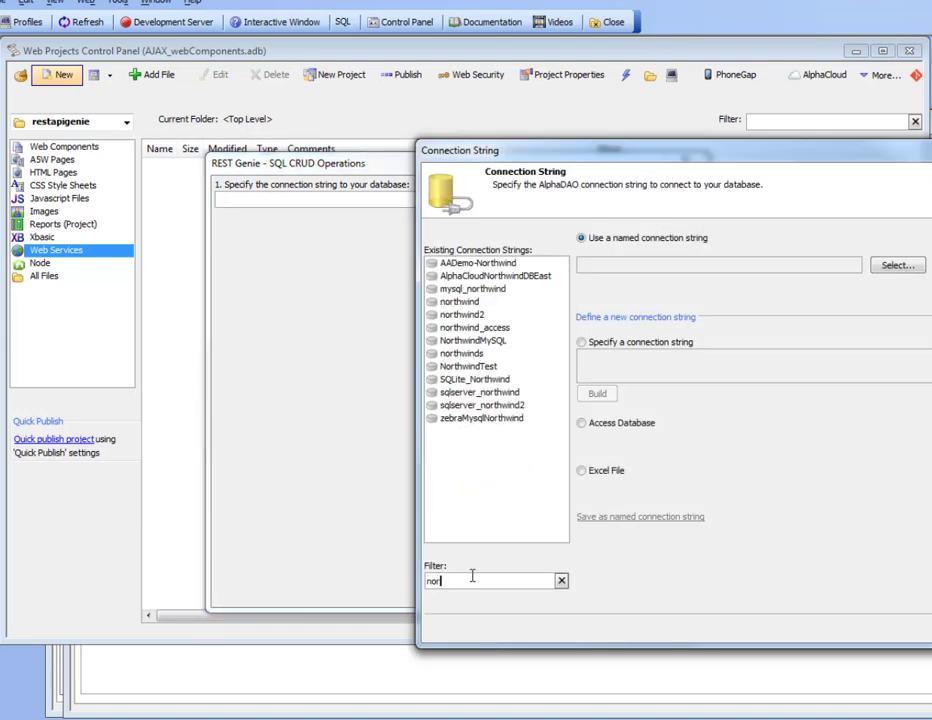
pyautogui.click(451, 302)
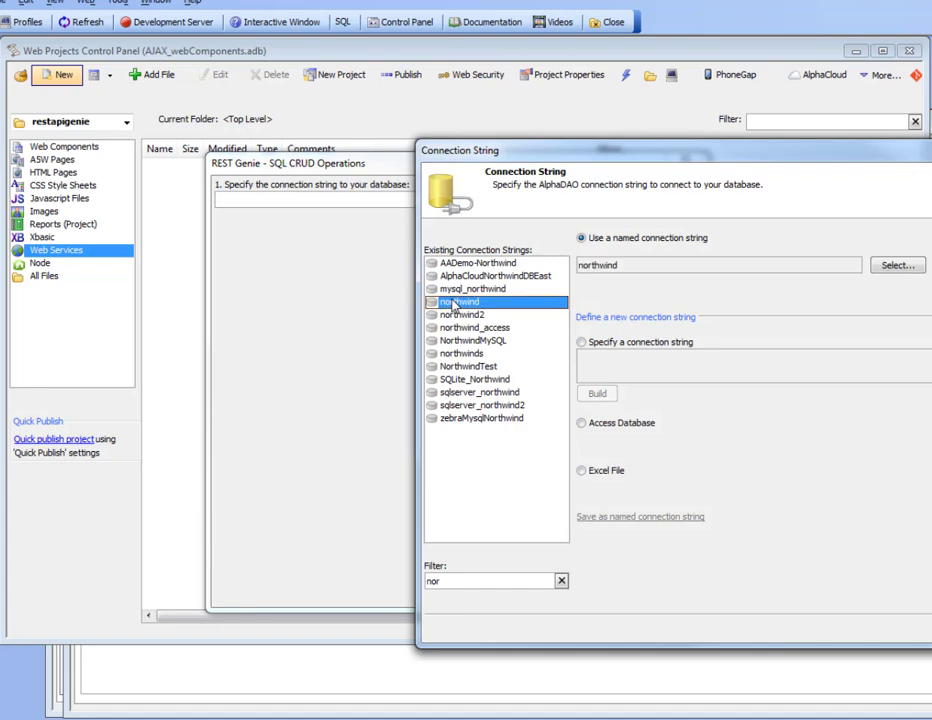
pyautogui.click(931, 630)
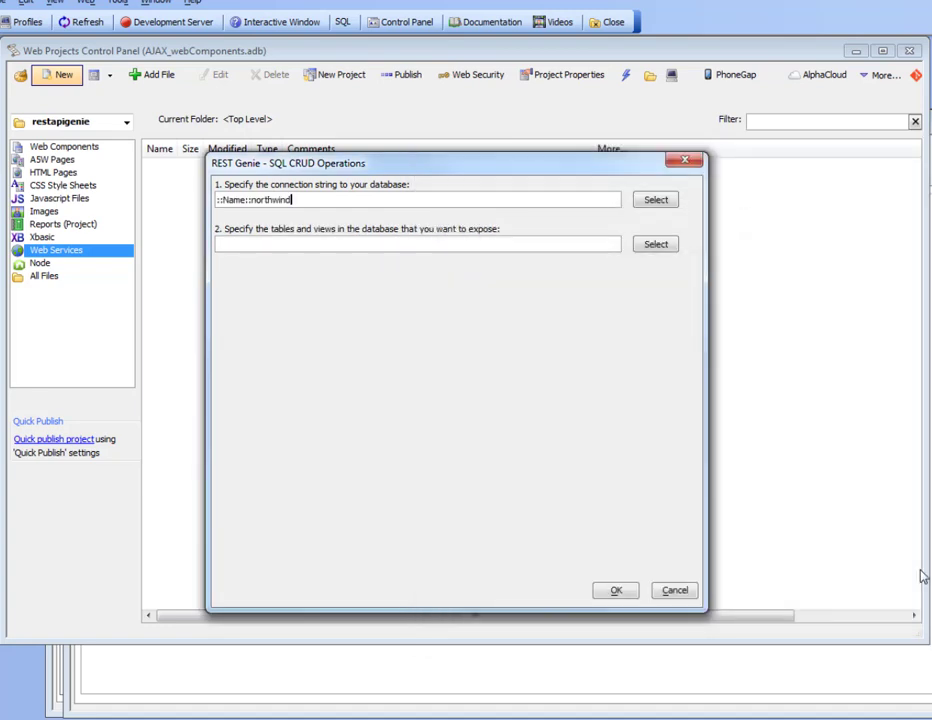
# Step: Expose the customers, orders, order details, products and suppliers tables in the REST service
pyautogui.click(655, 248)
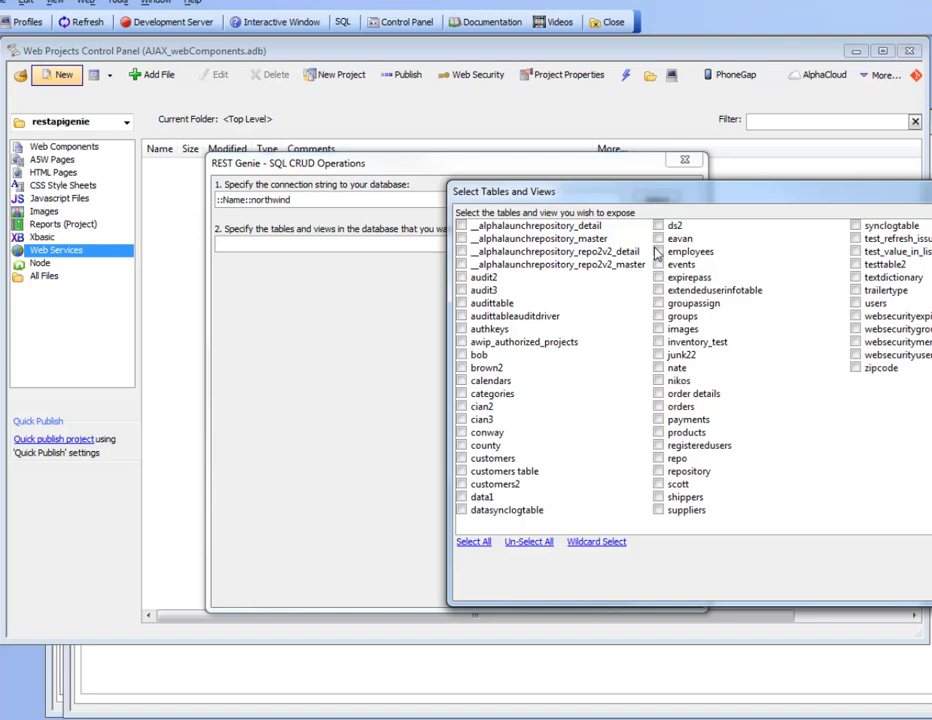
pyautogui.click(460, 459)
pyautogui.click(658, 394)
pyautogui.click(658, 407)
pyautogui.click(659, 511)
pyautogui.moveTo(720, 190); pyautogui.dragTo(558, 177)
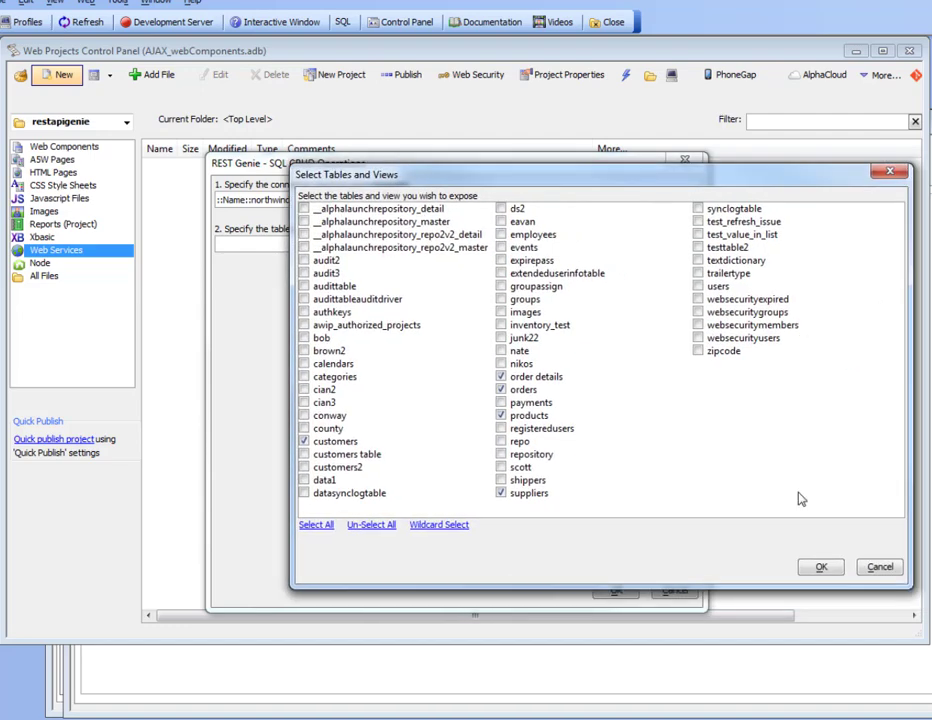
pyautogui.click(821, 572)
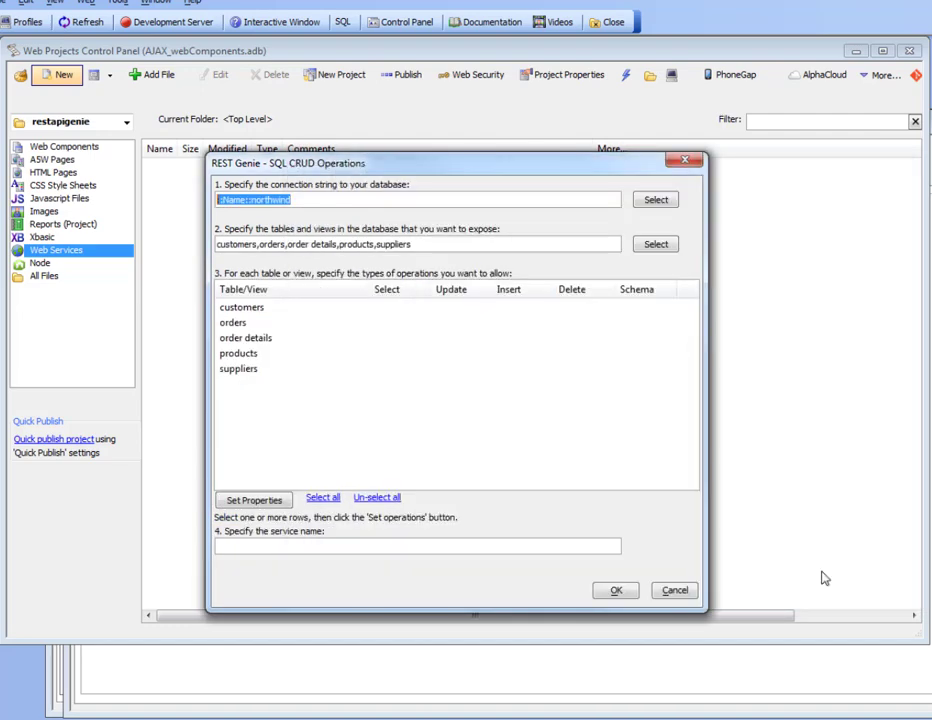
# Step: Allow the Select, Update, Delete, Insert and Schema operations for all five exposed tables
pyautogui.click(241, 312)
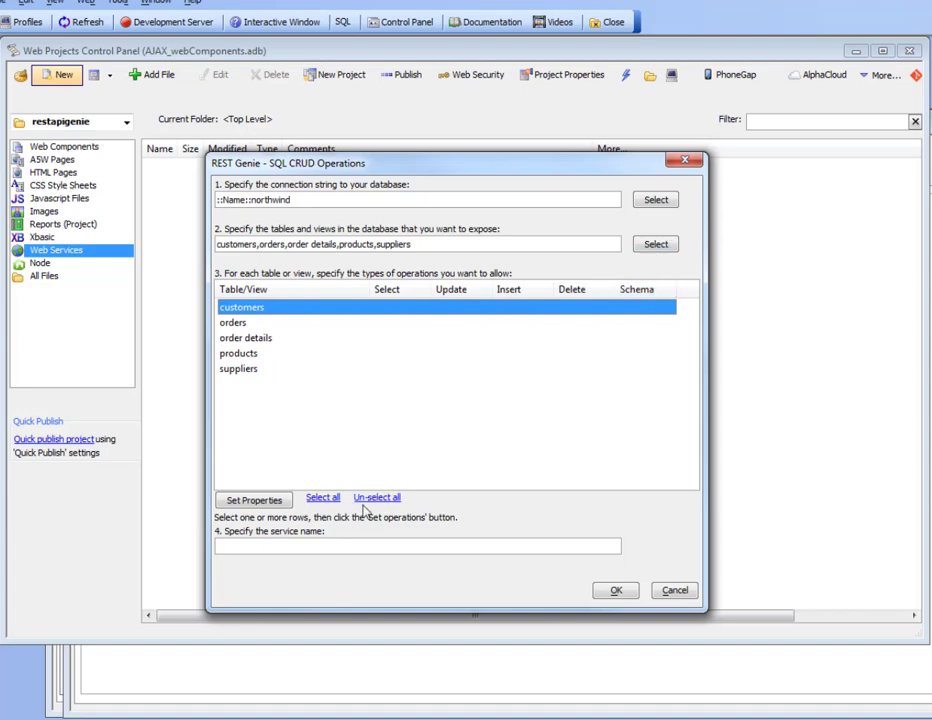
pyautogui.click(324, 500)
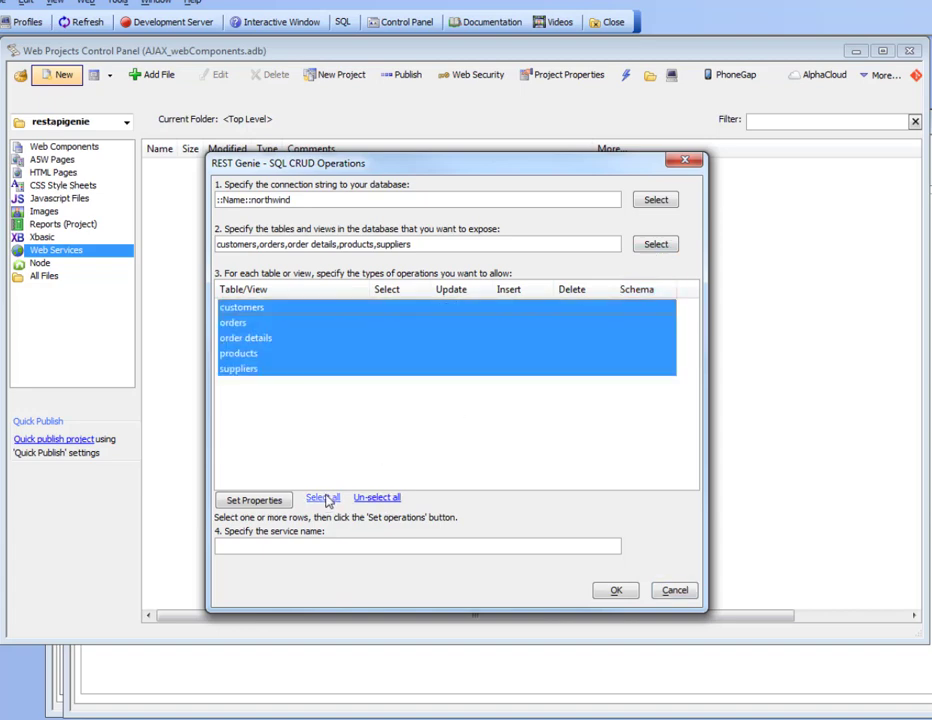
pyautogui.click(257, 503)
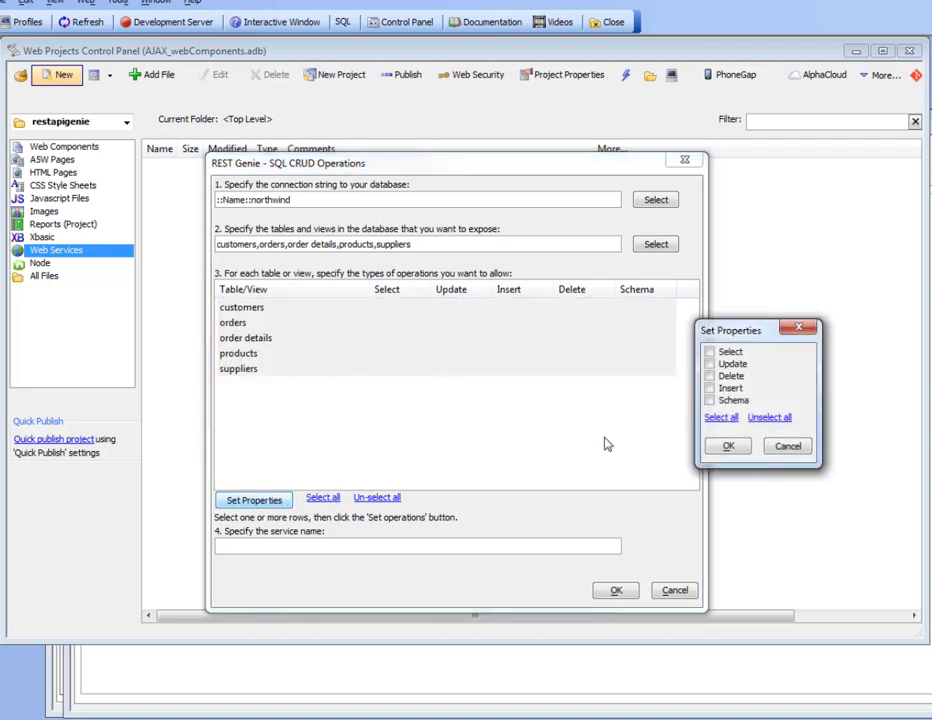
pyautogui.click(721, 419)
pyautogui.click(733, 446)
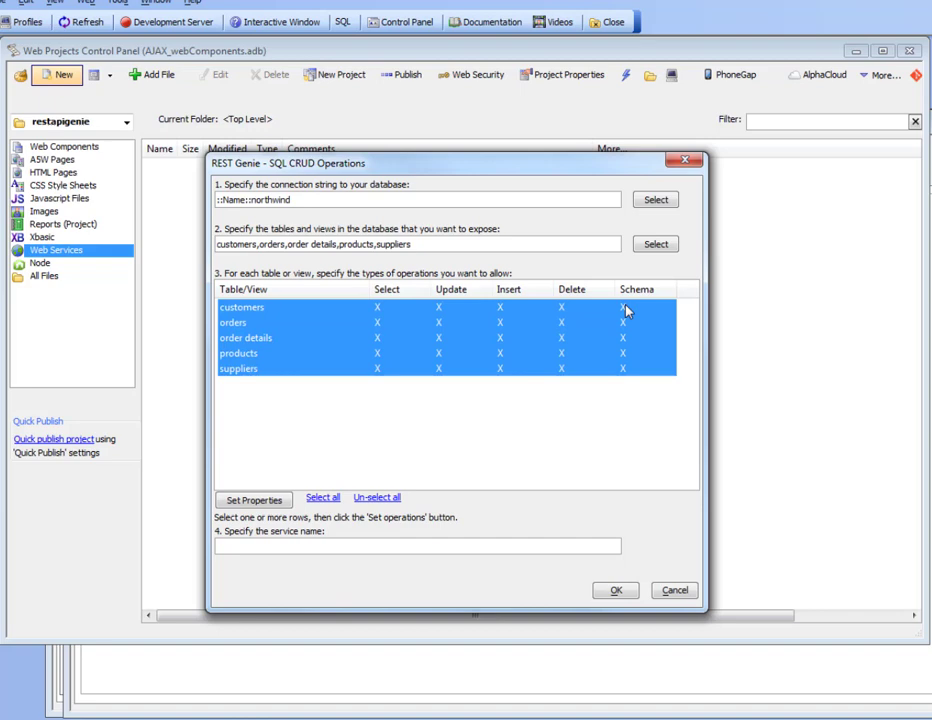
# Step: Name the service northwind and generate the REST API service
pyautogui.click(289, 546)
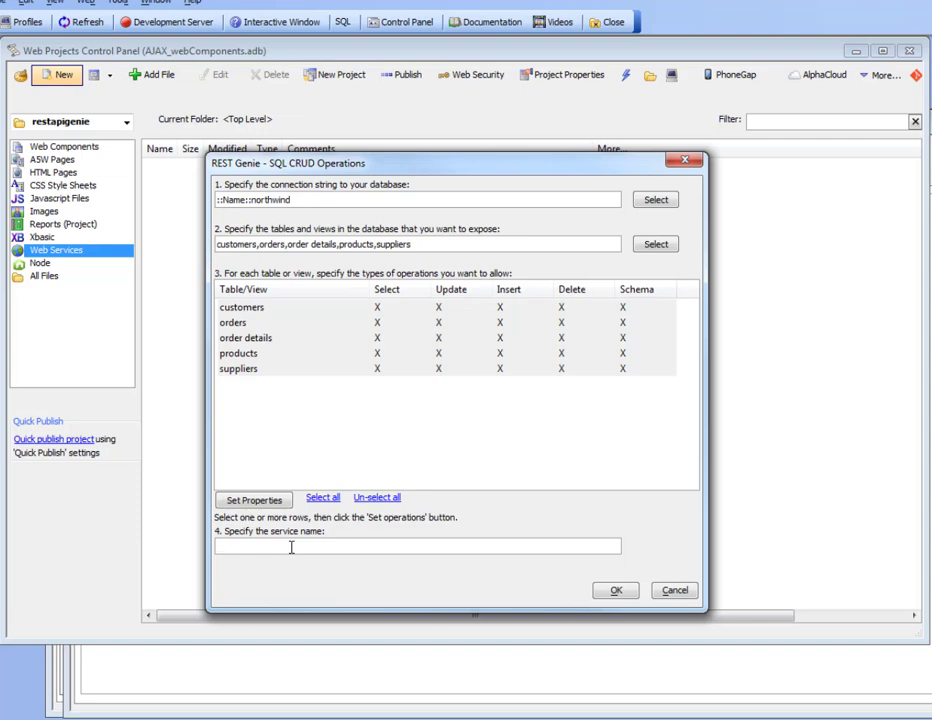
pyautogui.write('northwind')
pyautogui.click(617, 591)
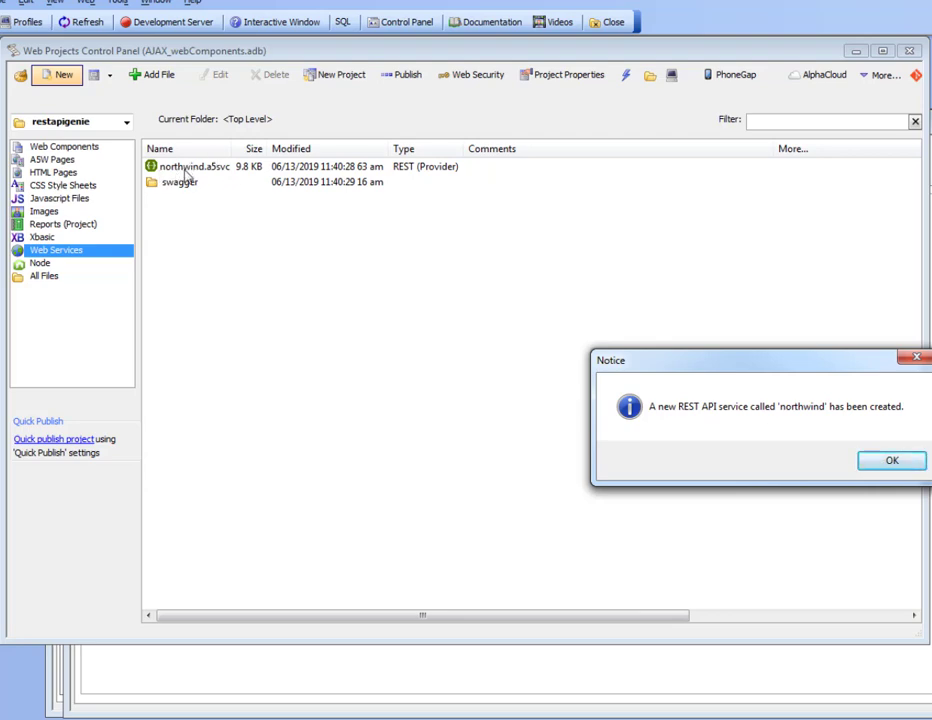
pyautogui.click(879, 462)
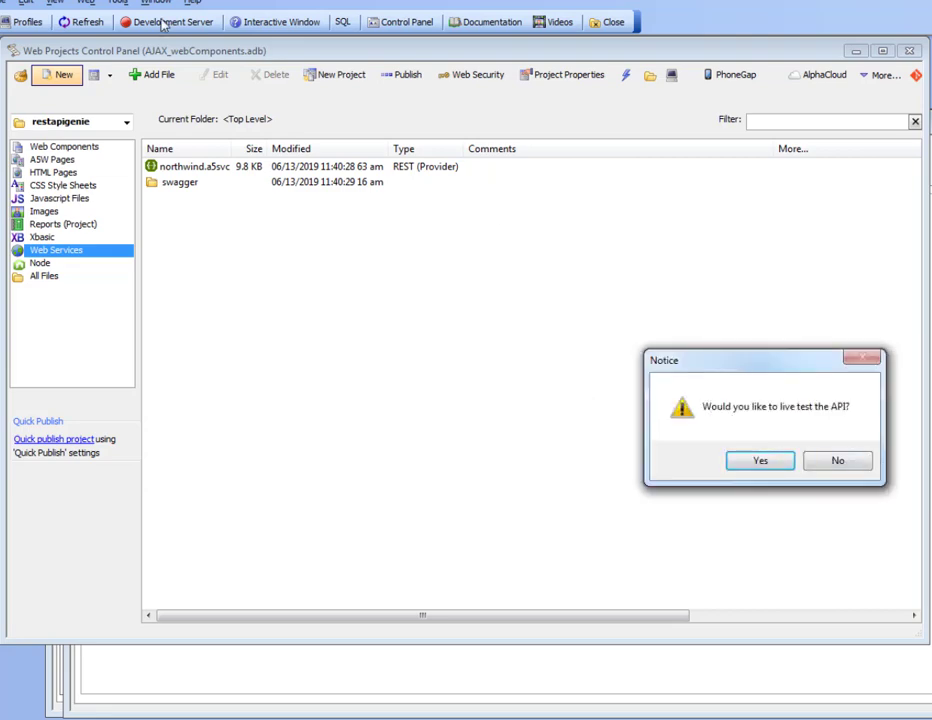
# Step: Open the live test of the API, letting the Development Server start, and review the endpoints listed for each table
pyautogui.click(758, 462)
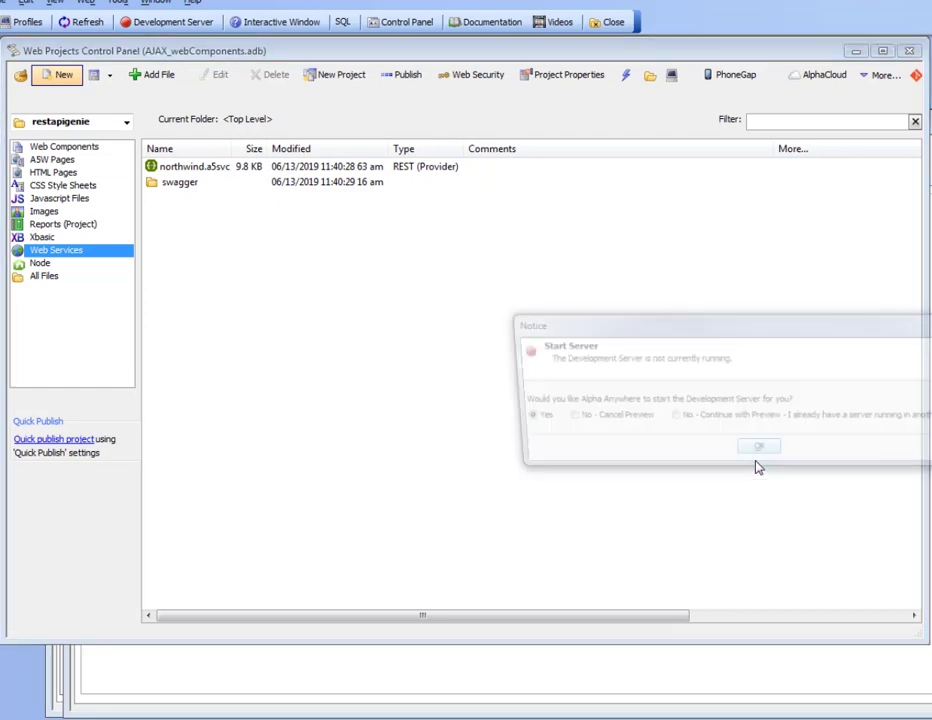
pyautogui.click(758, 454)
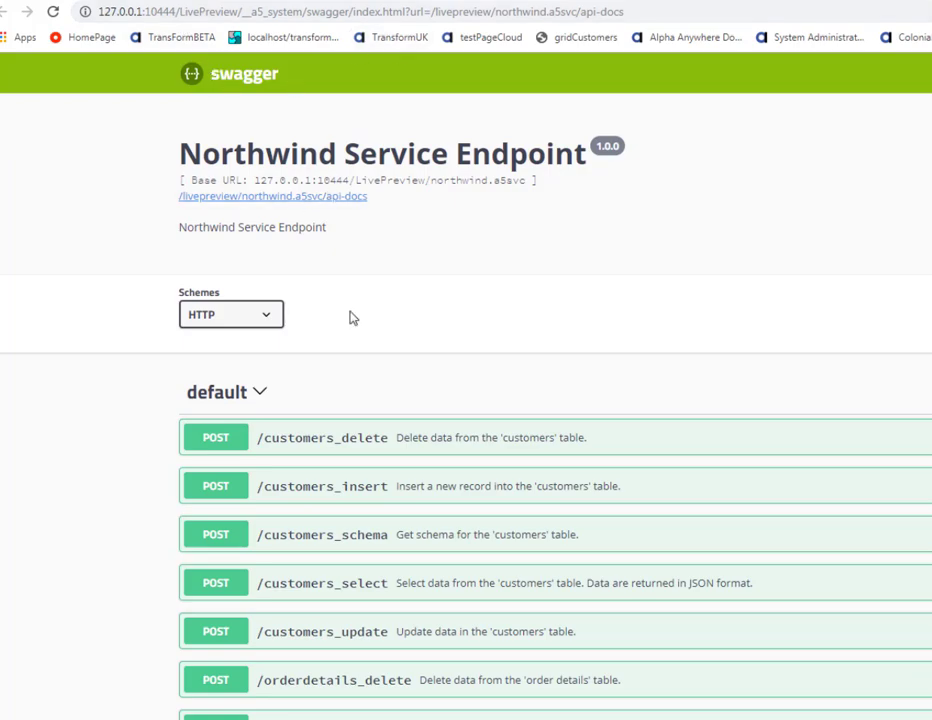
pyautogui.scroll(-3, 383, 316)
pyautogui.scroll(-5, 383, 312)
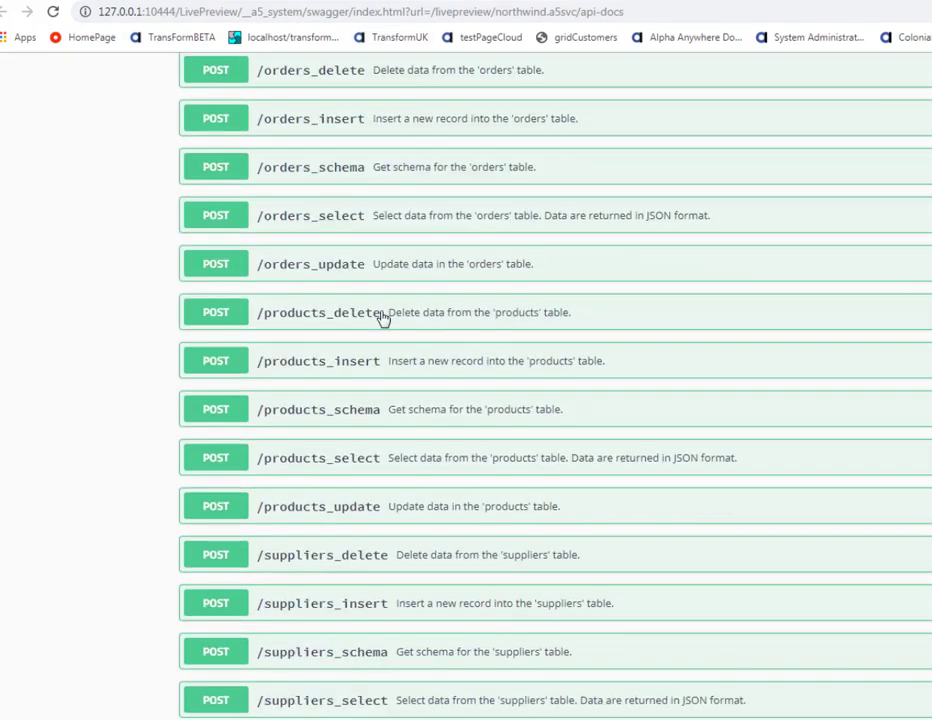
pyautogui.scroll(7, 383, 328)
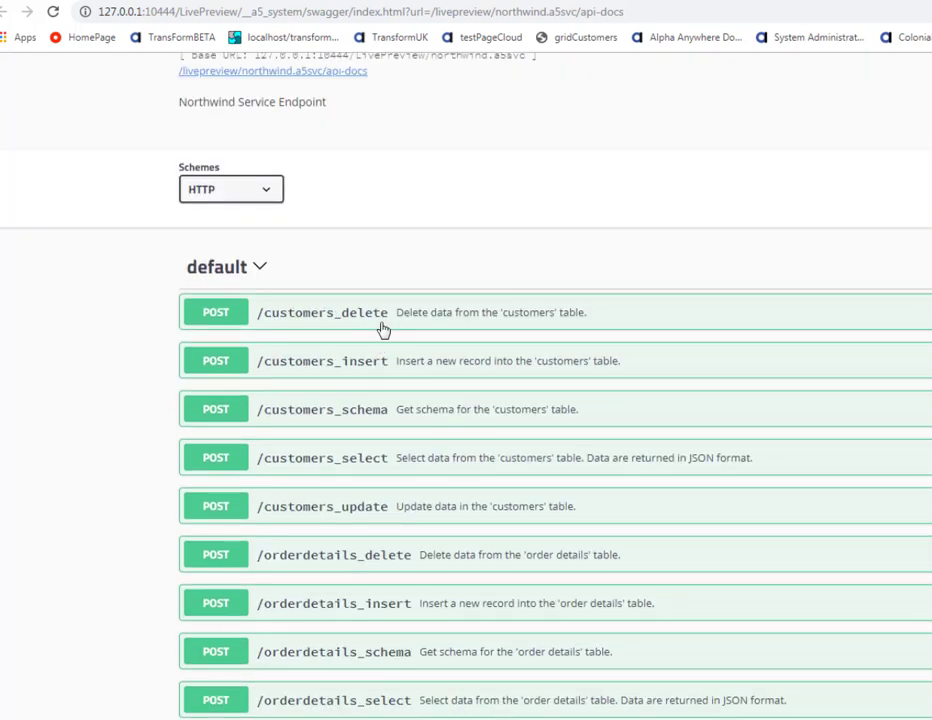
# Step: Open the /customers_select endpoint and set the fields value in its request body to "customerid,contactname,city,country"
pyautogui.click(224, 465)
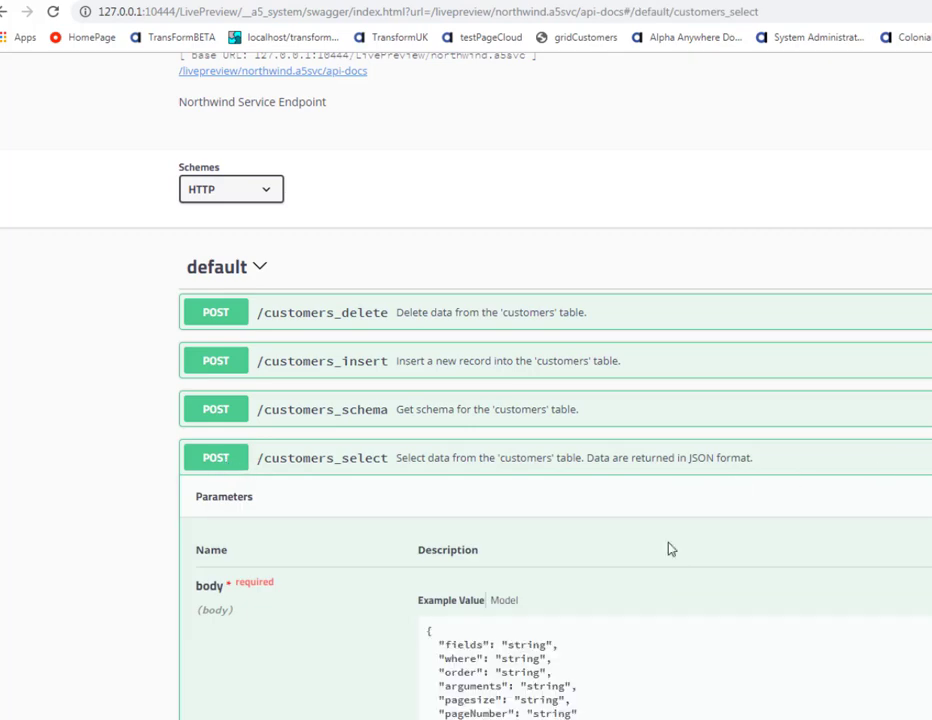
pyautogui.scroll(-3, 670, 549)
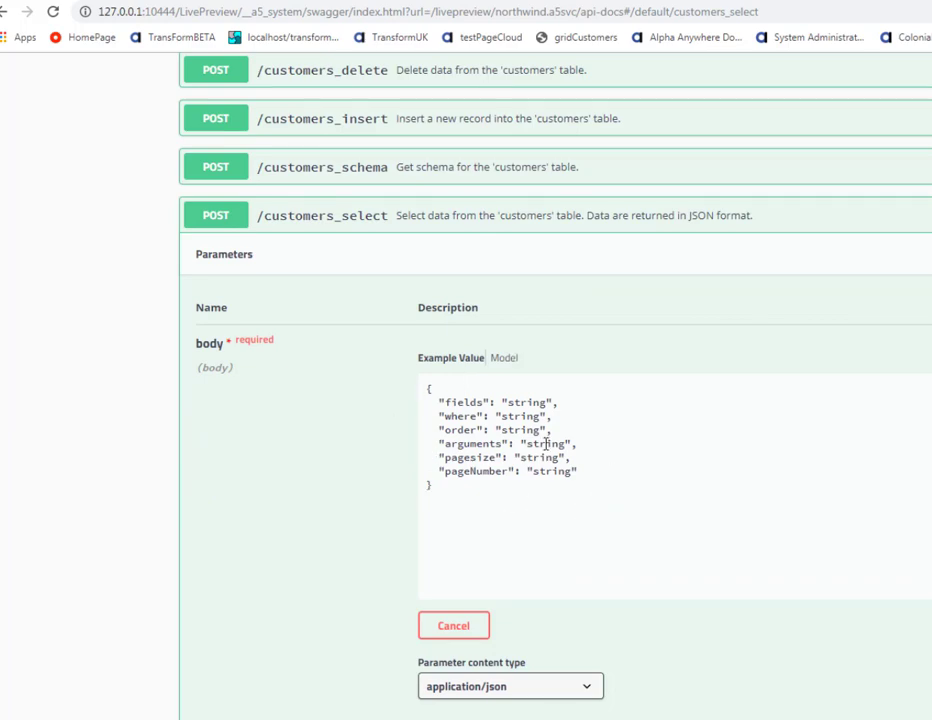
pyautogui.doubleClick(528, 402)
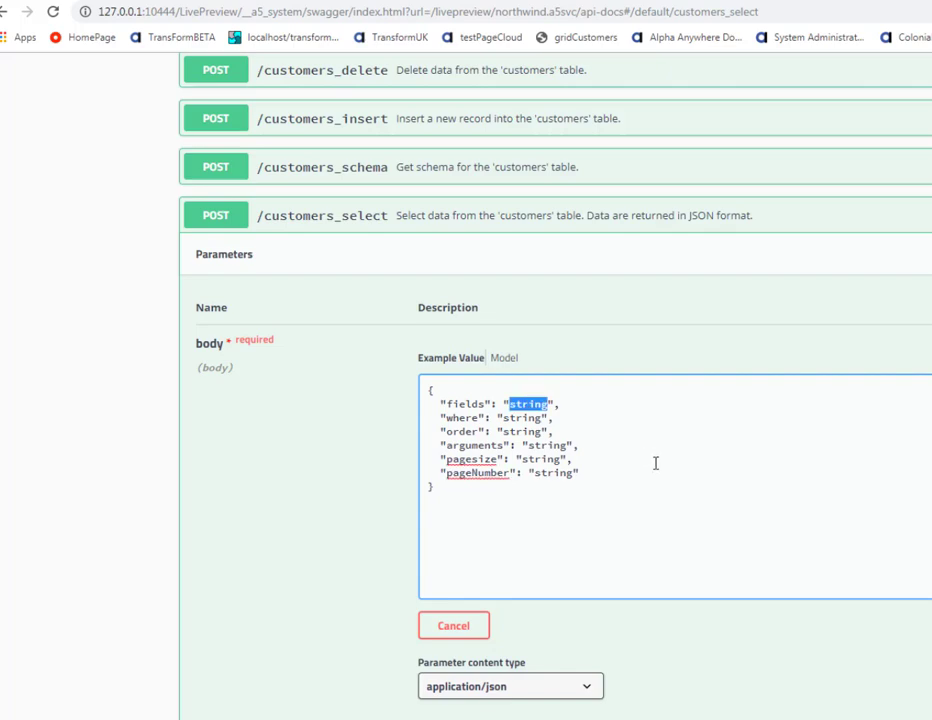
pyautogui.write('customeri')
pyautogui.write('d,contact')
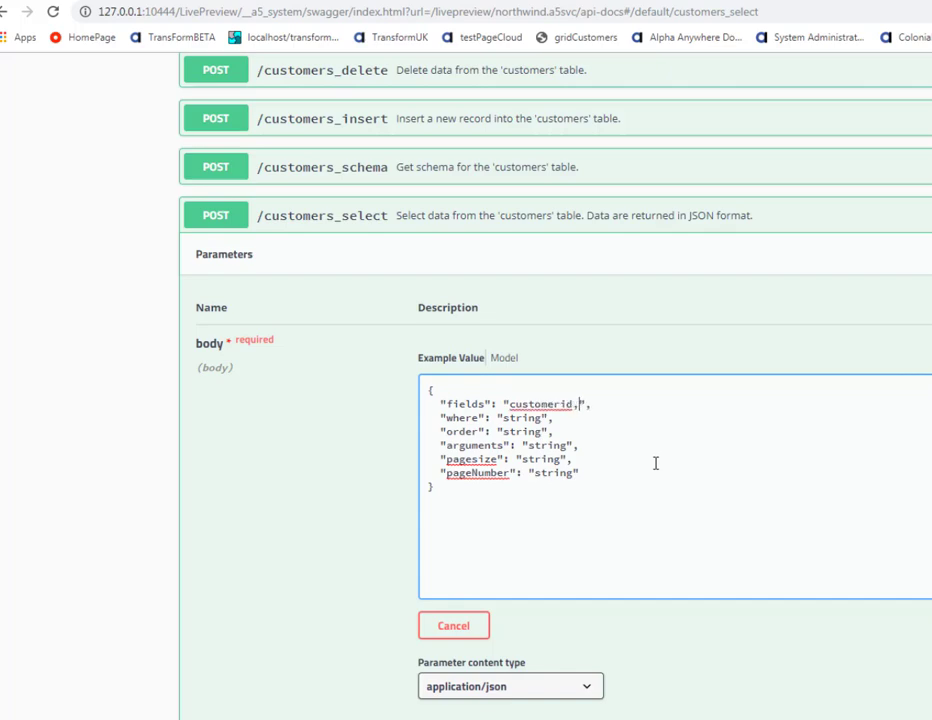
pyautogui.write('name,city')
pyautogui.write(',countr')
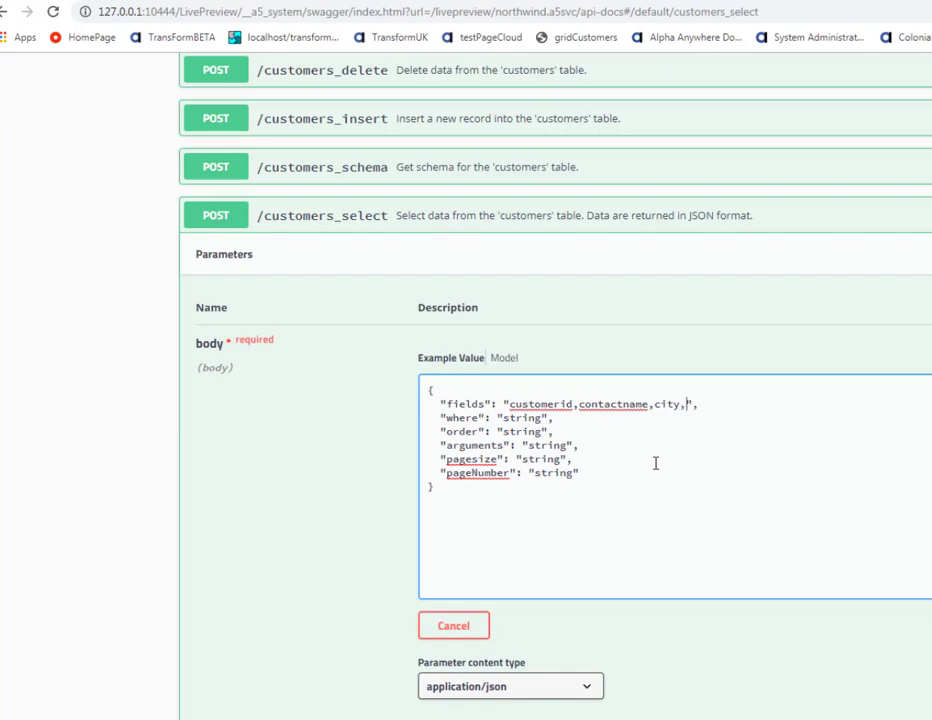
pyautogui.write('y')
# Step: Execute the /customers_select request with application/json as the parameter content type
pyautogui.scroll(-2, 547, 447)
pyautogui.scroll(-3, 547, 447)
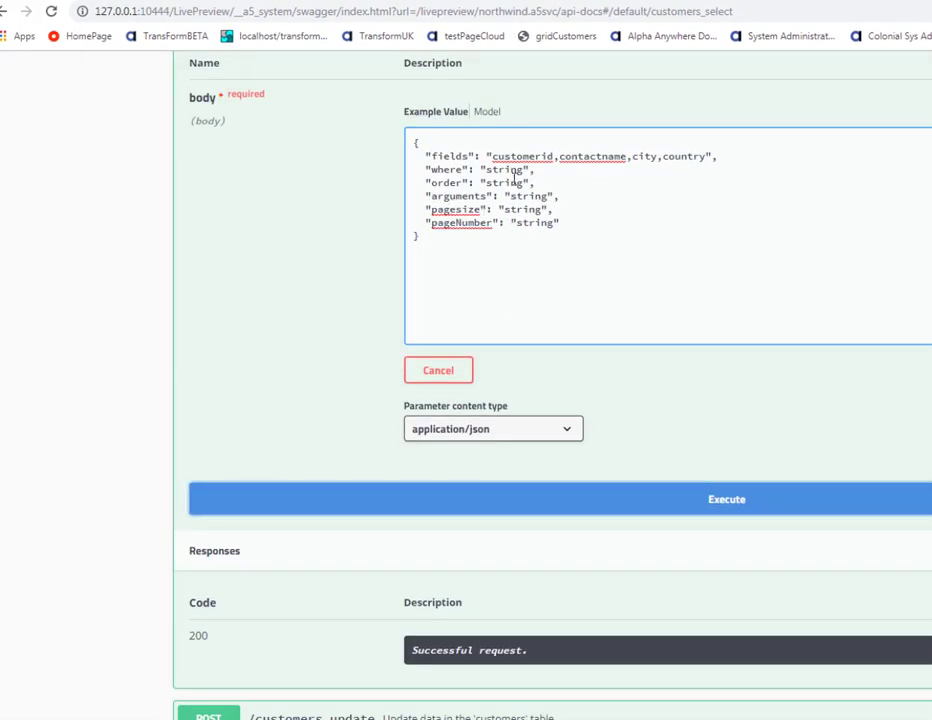
pyautogui.click(566, 507)
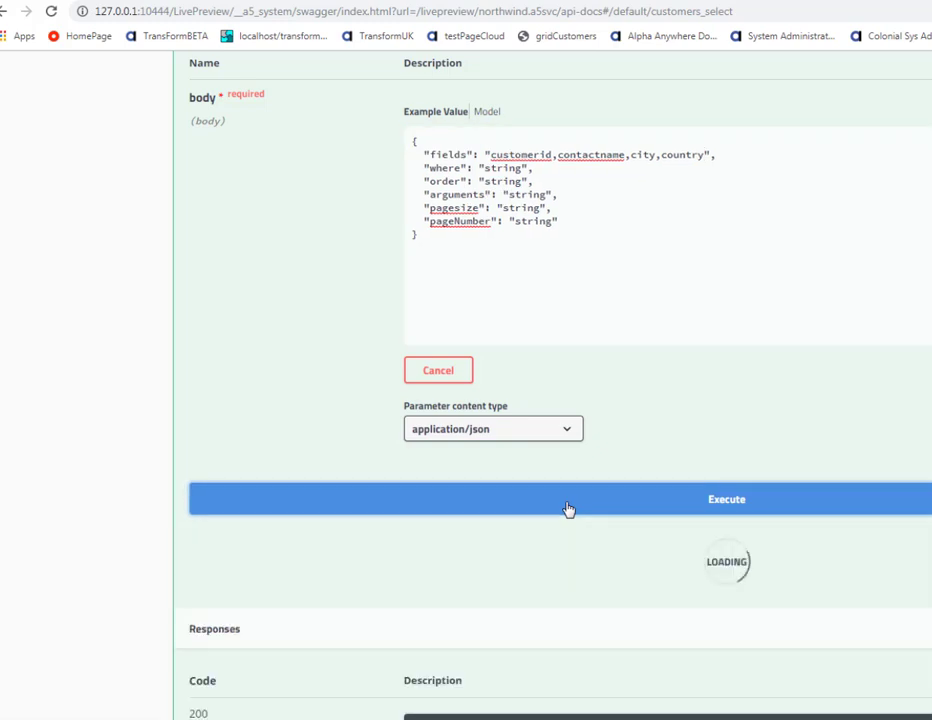
# Step: Examine the curl command and the JSON response body returned for the customers query, and compare them with the request body
pyautogui.scroll(-4, 566, 500)
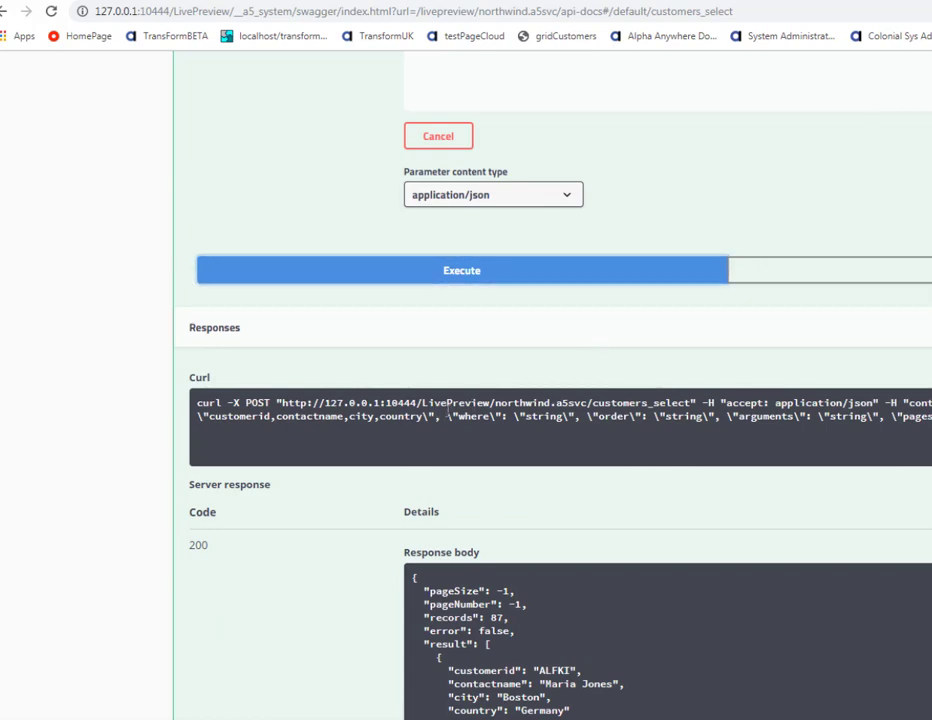
pyautogui.scroll(-3, 445, 410)
pyautogui.scroll(-3, 448, 414)
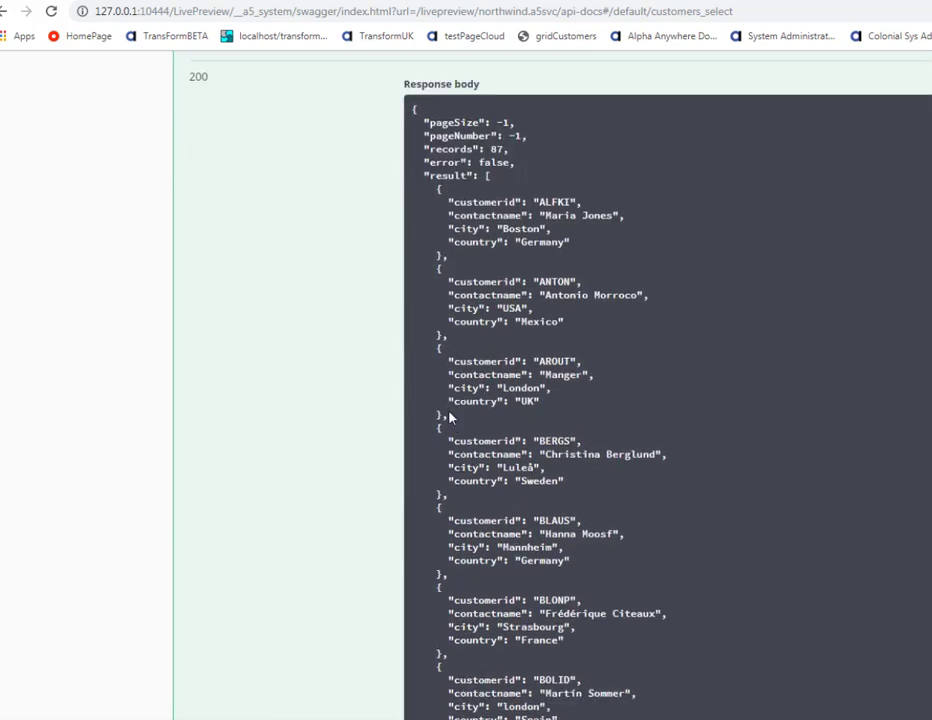
pyautogui.scroll(2, 448, 416)
pyautogui.scroll(1, 449, 417)
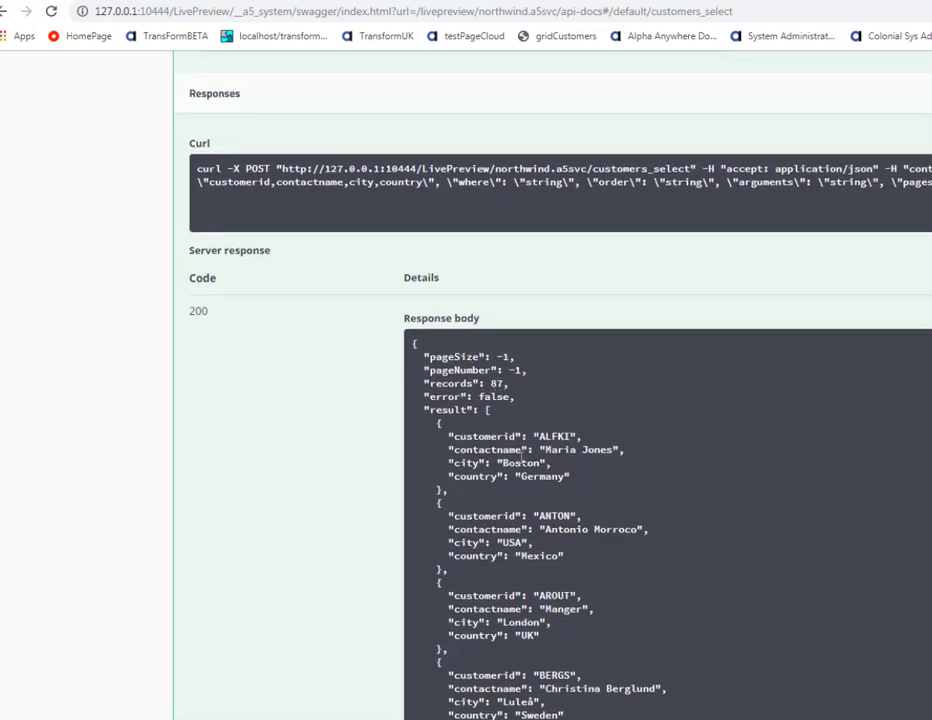
pyautogui.scroll(-2, 488, 300)
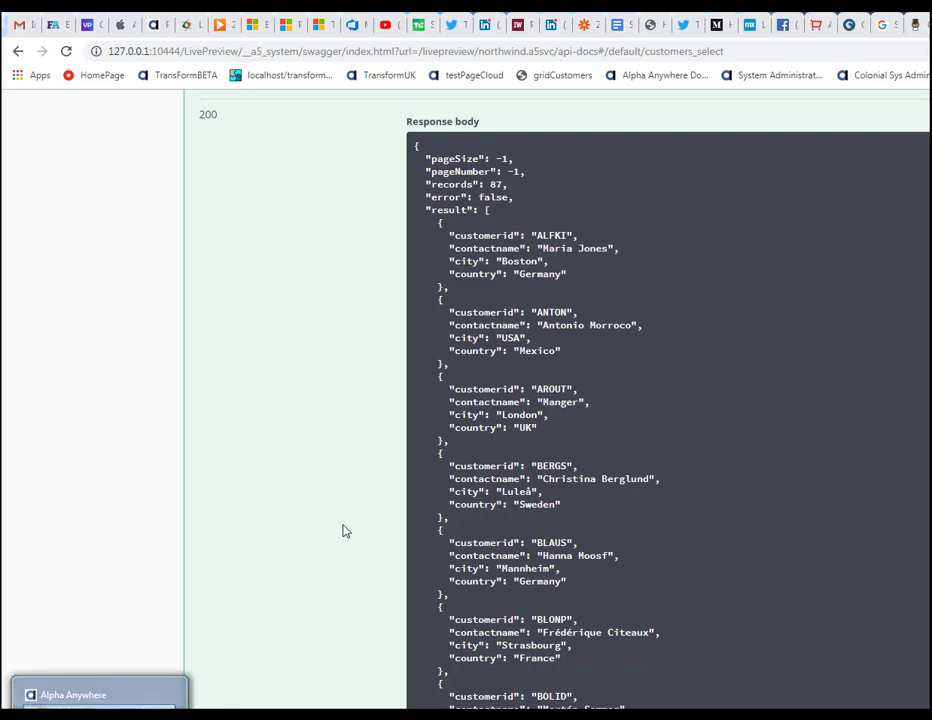
pyautogui.scroll(6, 342, 481)
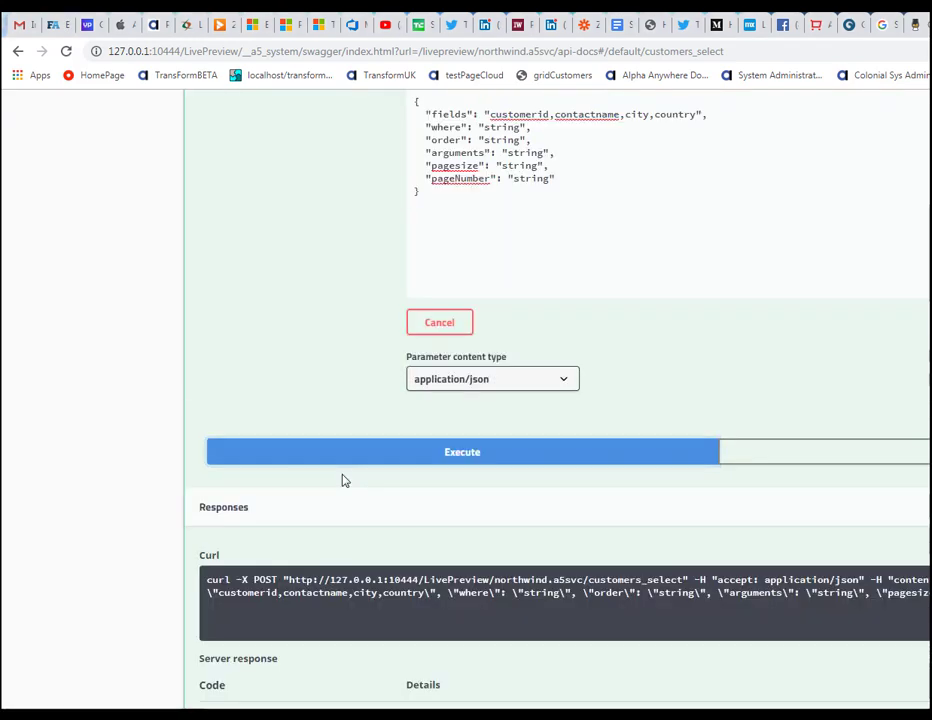
# Step: Collapse the /customers_select endpoint, expand /customers_update and make its request body editable for a trial run
pyautogui.scroll(4, 348, 477)
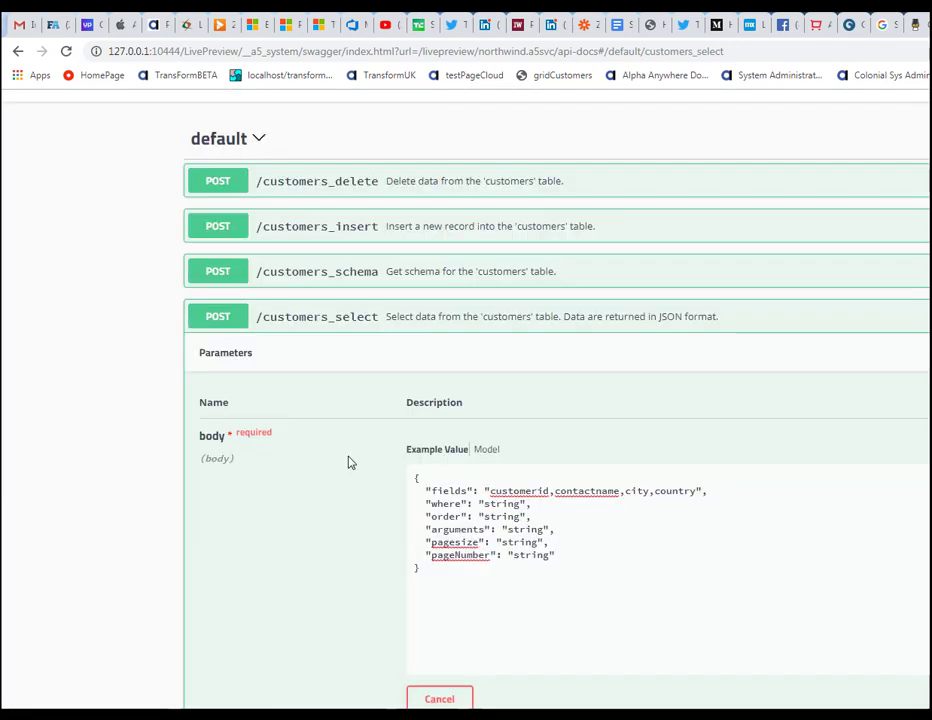
pyautogui.click(216, 320)
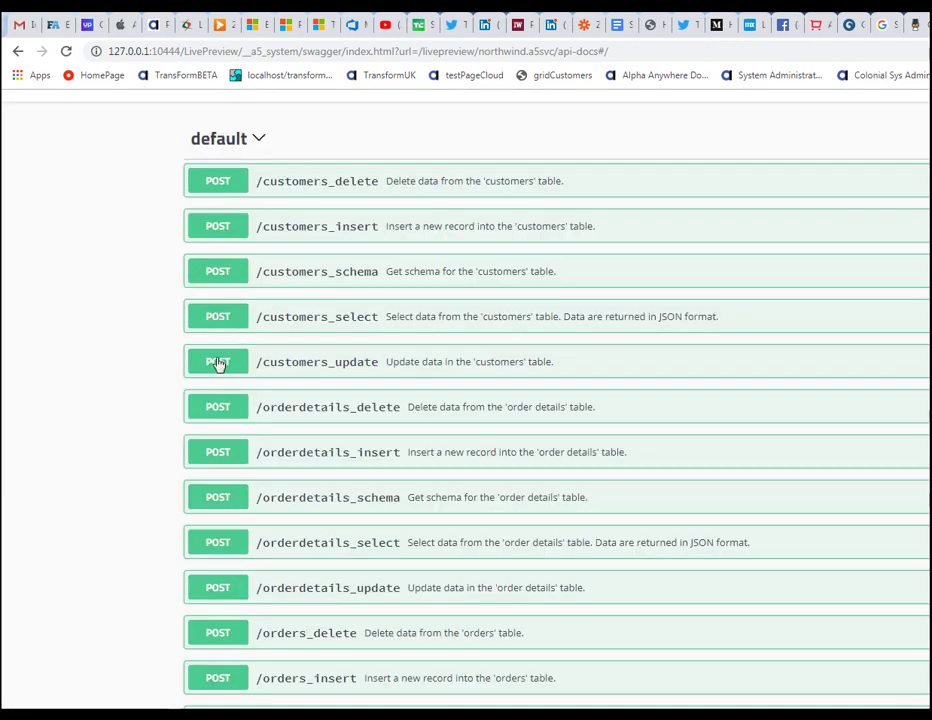
pyautogui.click(219, 363)
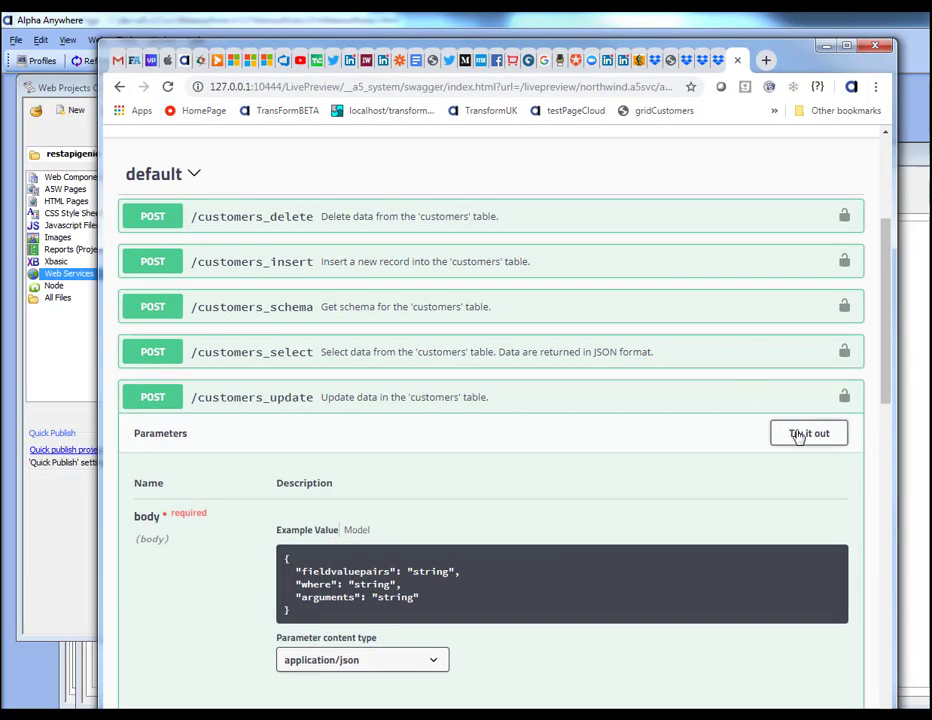
pyautogui.click(798, 434)
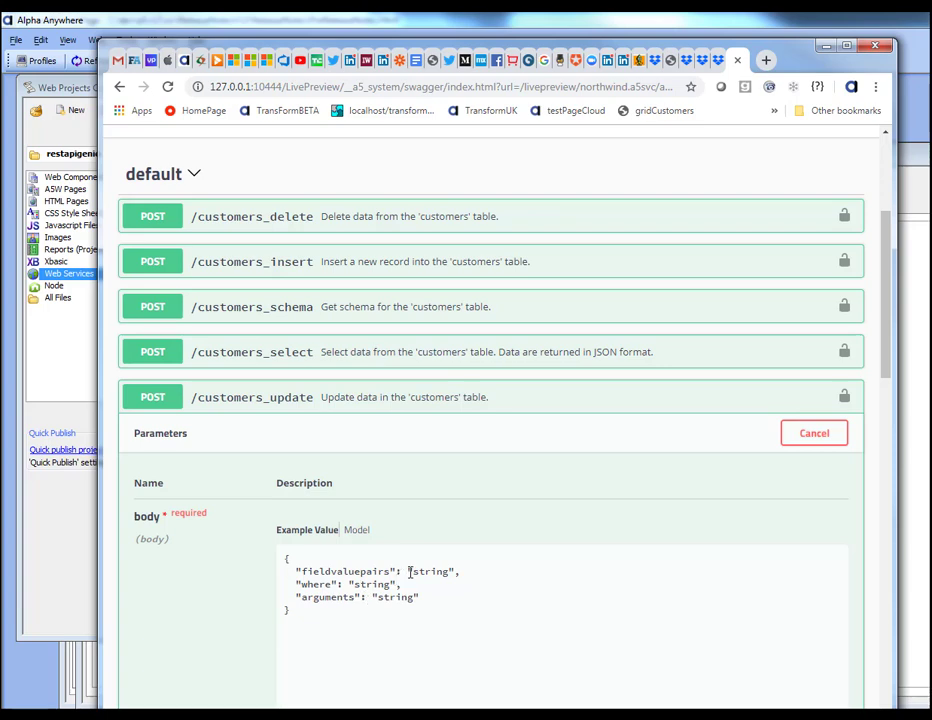
# Step: Set the fieldvaluepairs value in the /customers_update request body to "city=:c_whatcity"
pyautogui.doubleClick(420, 572)
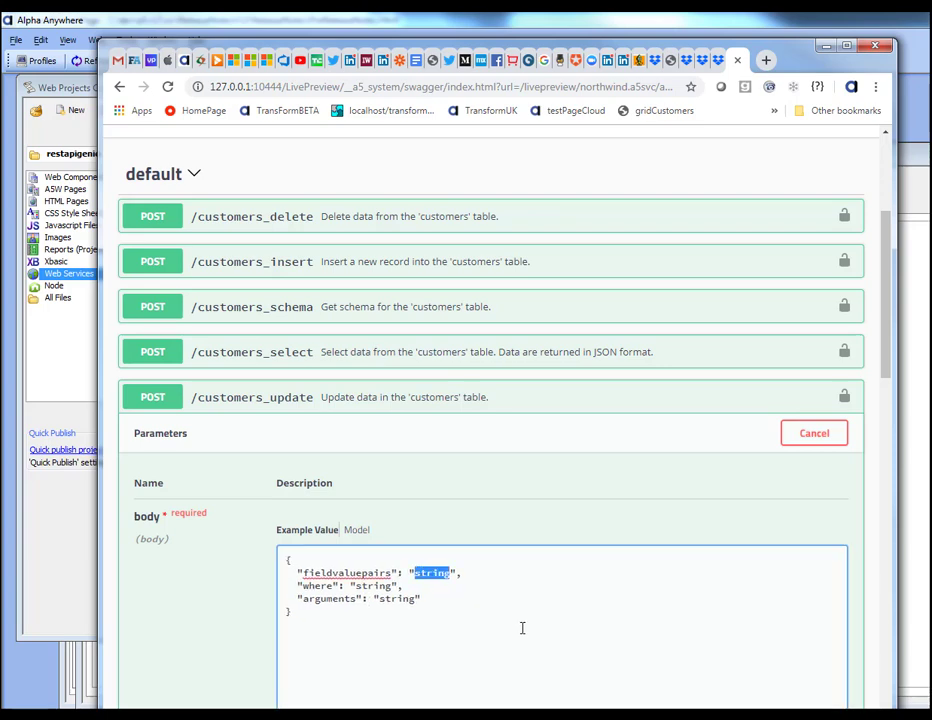
pyautogui.write('city=')
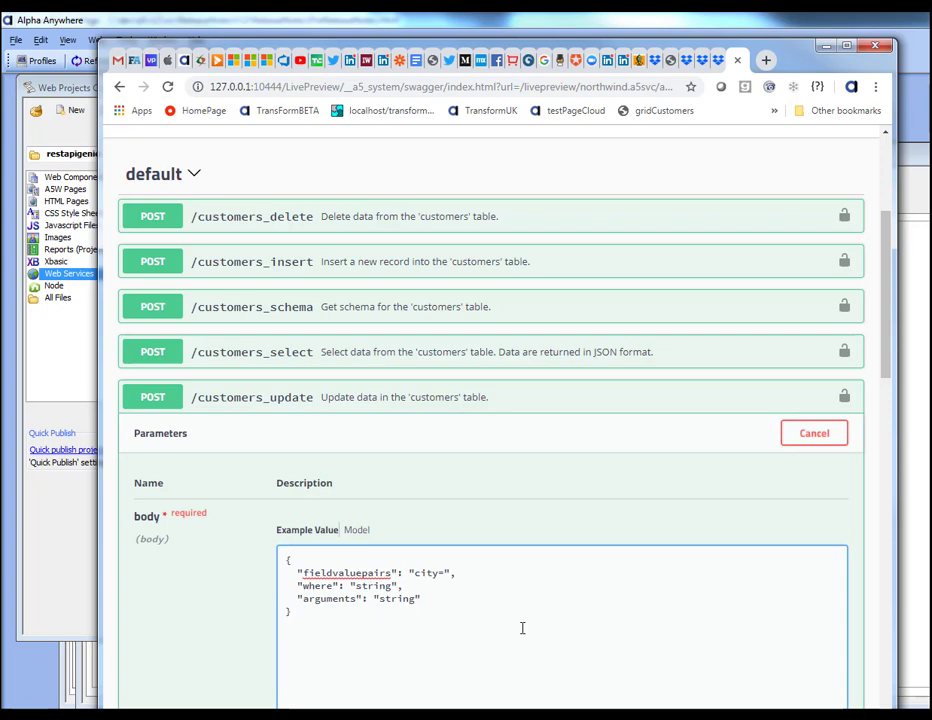
pyautogui.write('Bonn')
pyautogui.moveTo(446, 572); pyautogui.dragTo(467, 573)
pyautogui.write(':c_whatcity')
pyautogui.moveTo(446, 573); pyautogui.dragTo(443, 573)
pyautogui.click(451, 573)
pyautogui.hotkey('shift', 'Left')
# Step: Set the arguments value in the request body to "c_whatcity=Berlin"
pyautogui.doubleClick(391, 597)
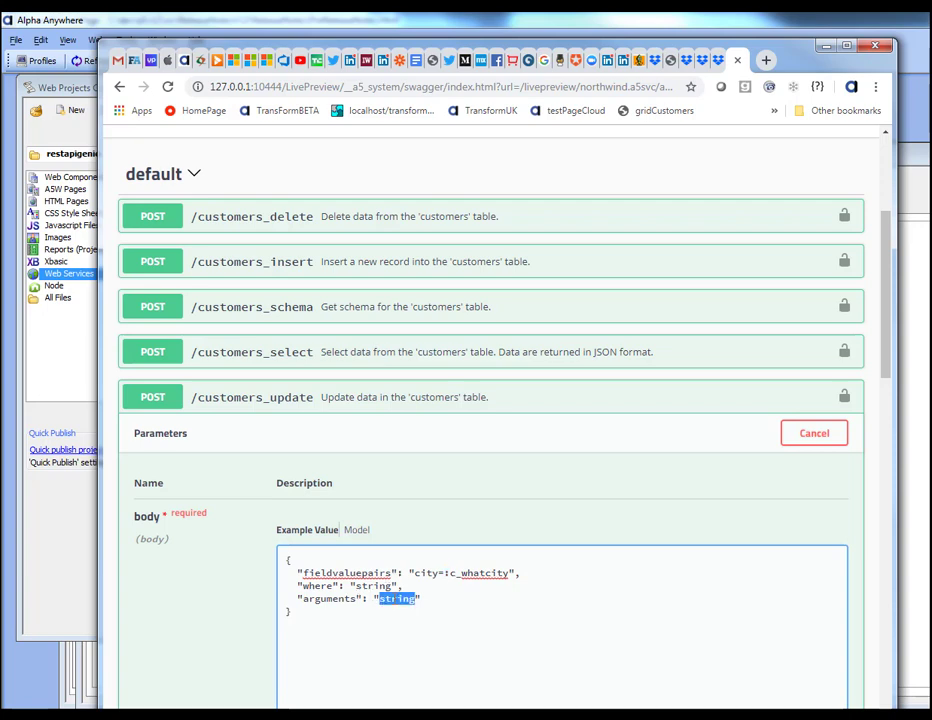
pyautogui.write('c_whatcity=')
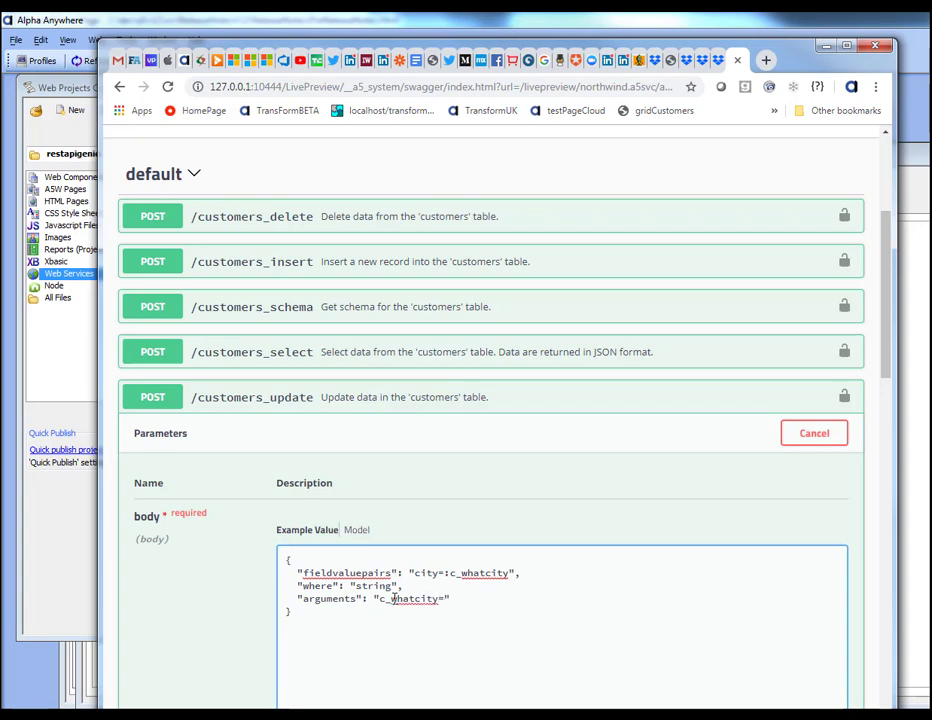
pyautogui.write('Berlin')
# Step: Set the where value to "customerId=:c_id" and append ",c_id=alfki" to the arguments value
pyautogui.doubleClick(373, 586)
pyautogui.write('customerId=:c')
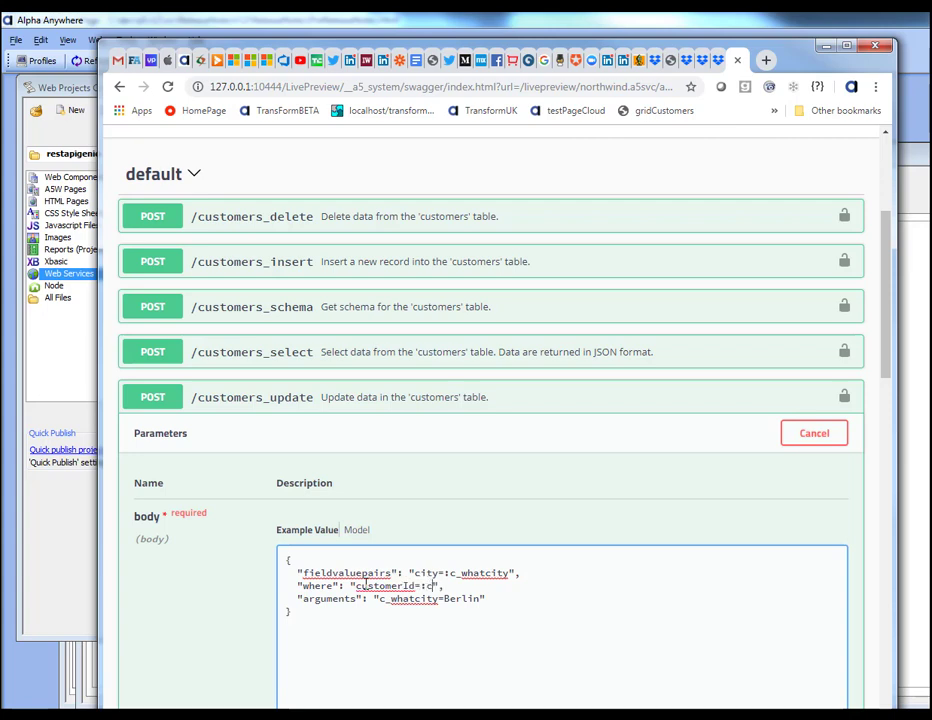
pyautogui.write('_id')
pyautogui.press('End')
pyautogui.write(',c_id=alfki')
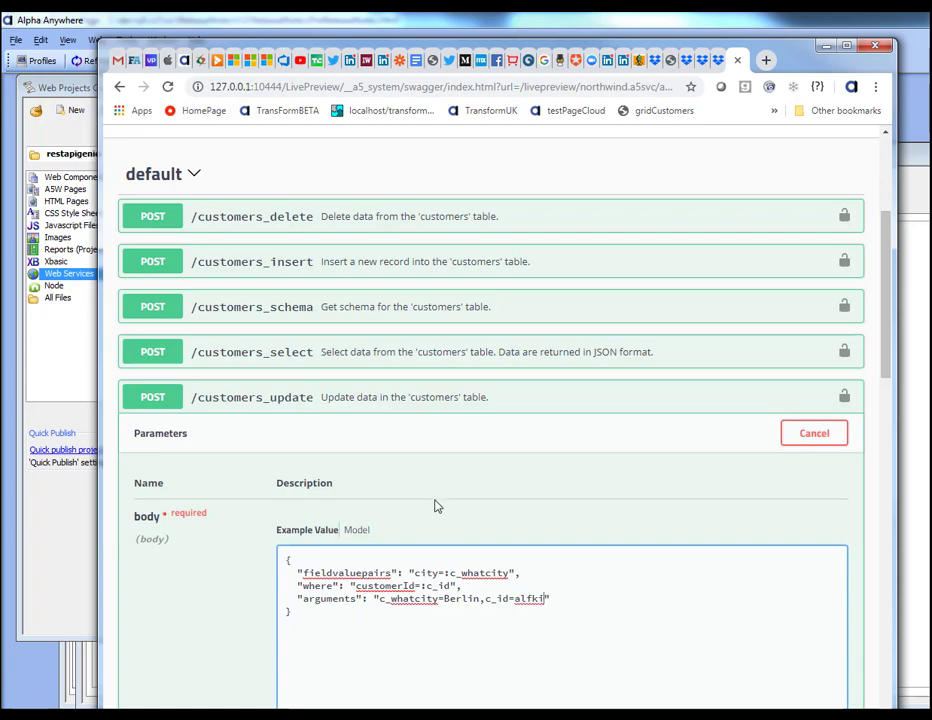
# Step: Execute the /customers_update request with application/json as the parameter content type and view the server response
pyautogui.scroll(-2, 448, 515)
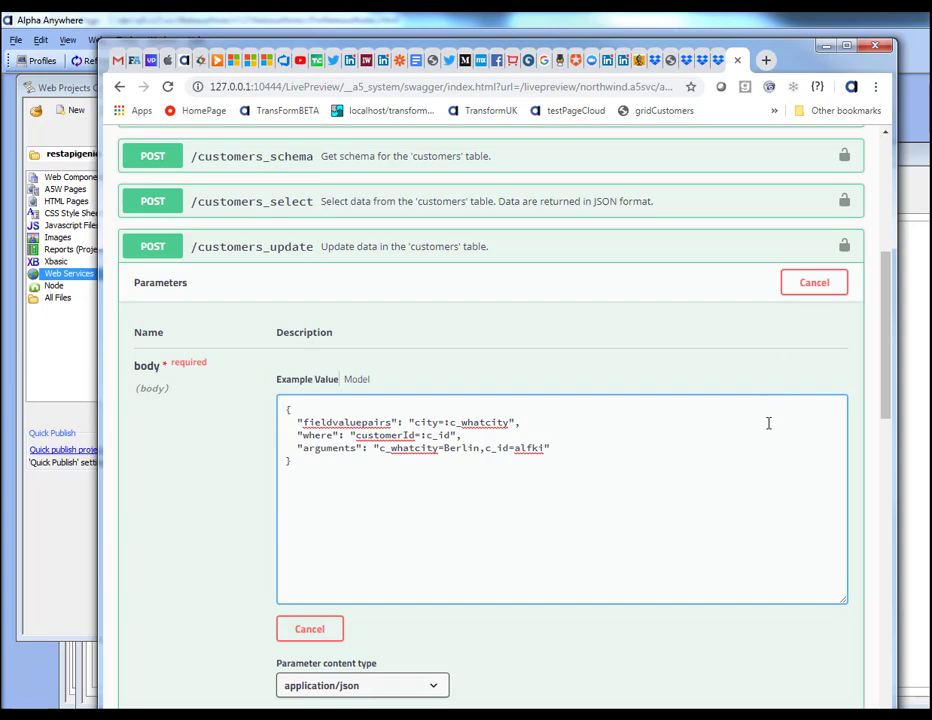
pyautogui.scroll(-3, 760, 465)
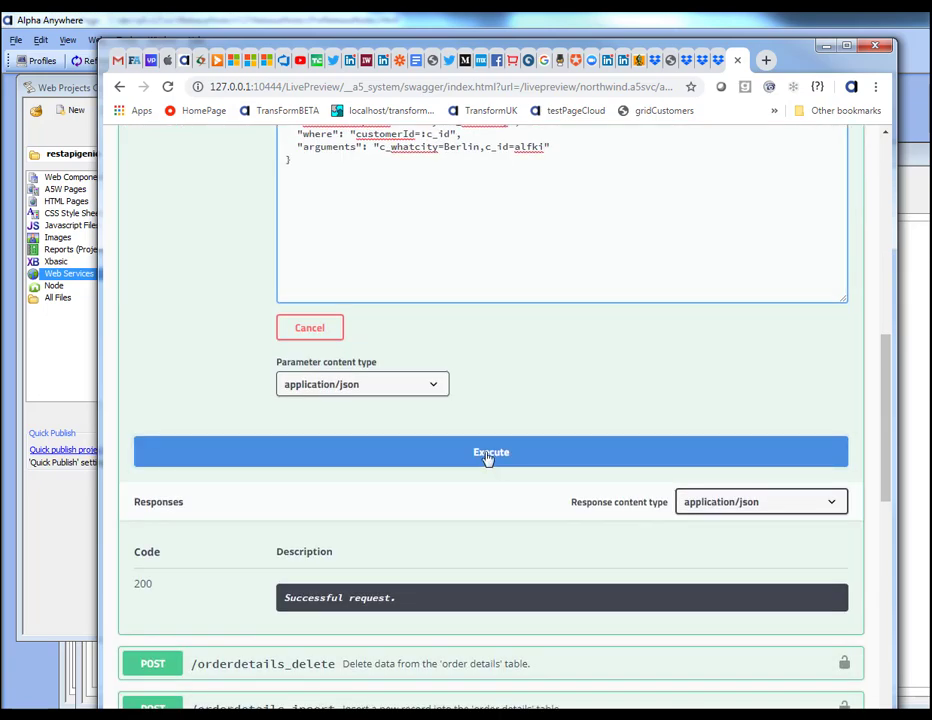
pyautogui.click(492, 466)
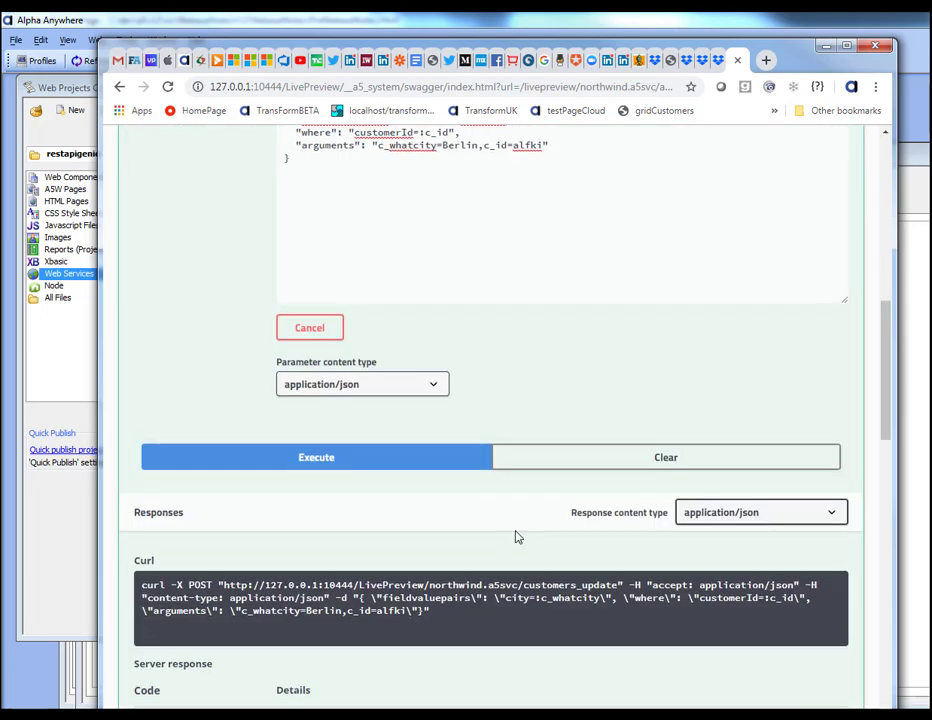
pyautogui.scroll(-2, 514, 538)
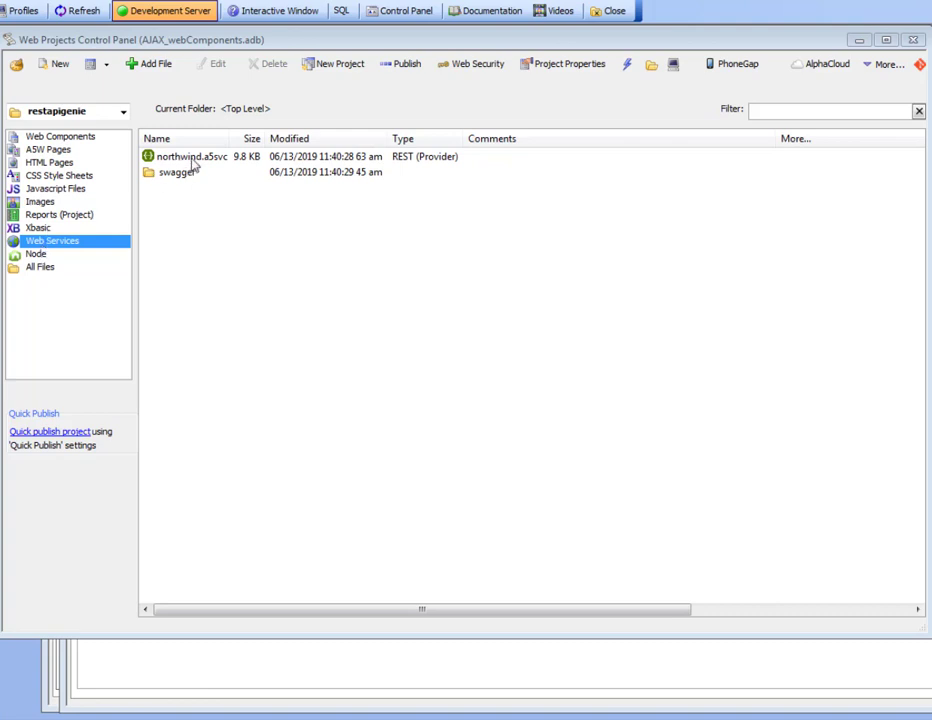
# Step: Check the project's generated Xbasic class file, and open the northwind.a5svc web service definition in the REST API Service Builder
pyautogui.click(47, 230)
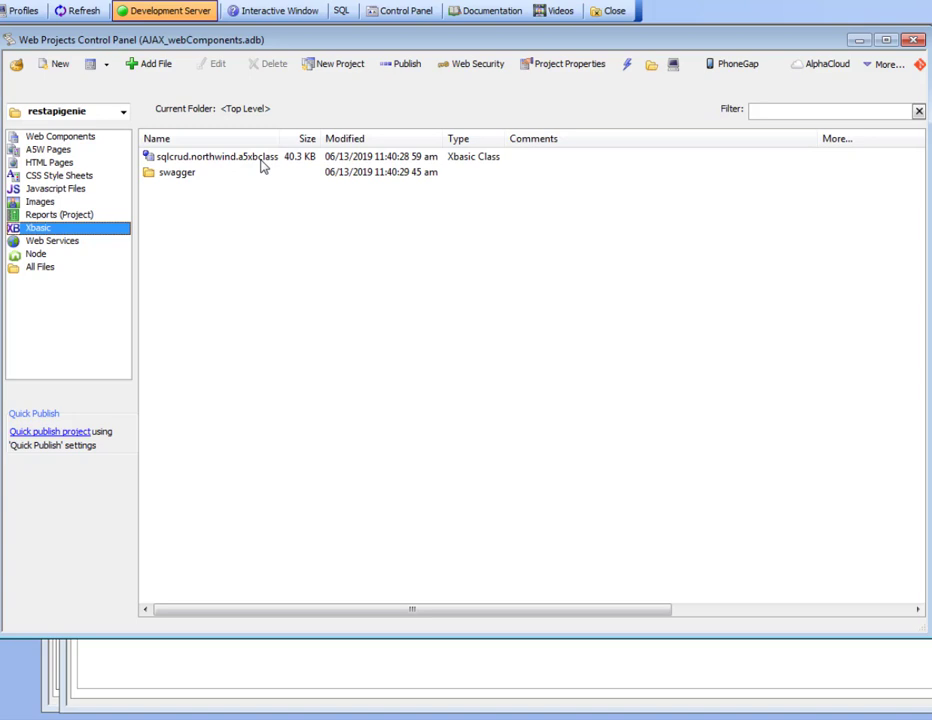
pyautogui.click(55, 244)
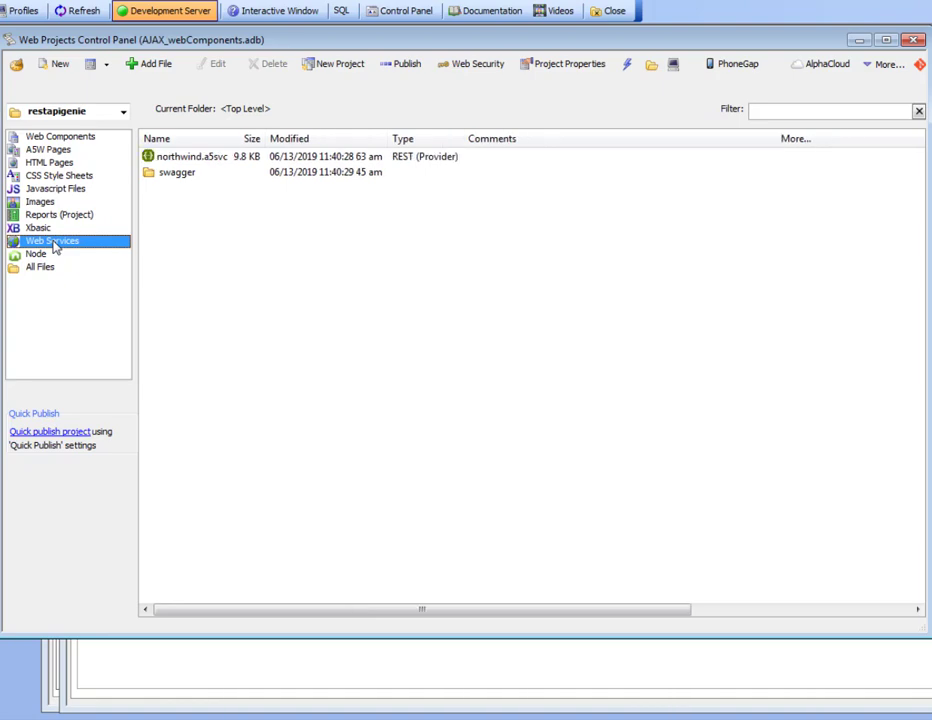
pyautogui.doubleClick(170, 165)
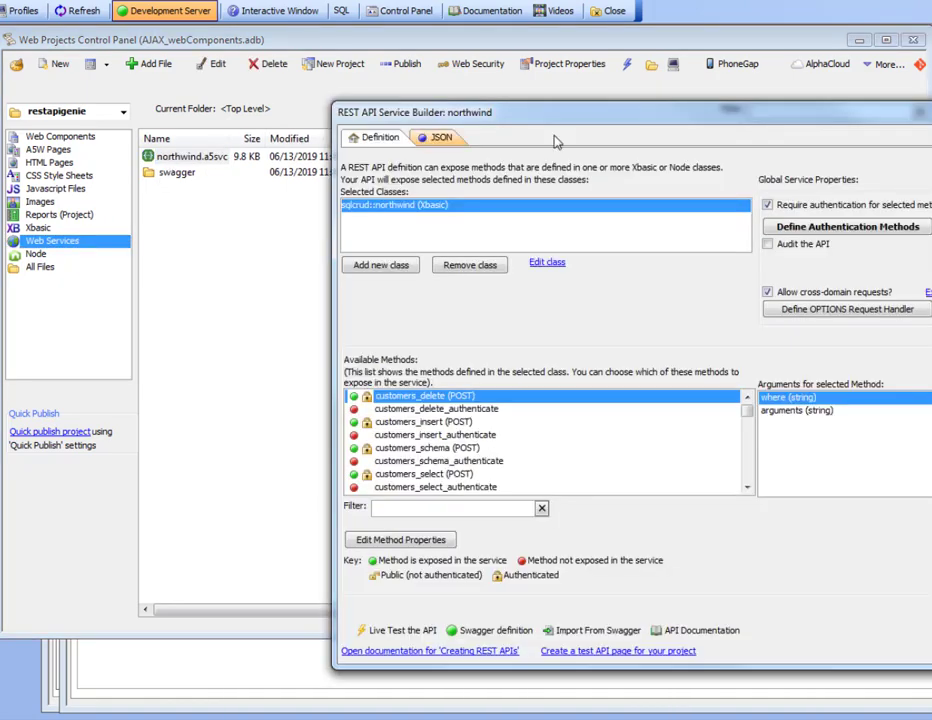
pyautogui.moveTo(645, 114); pyautogui.dragTo(418, 50)
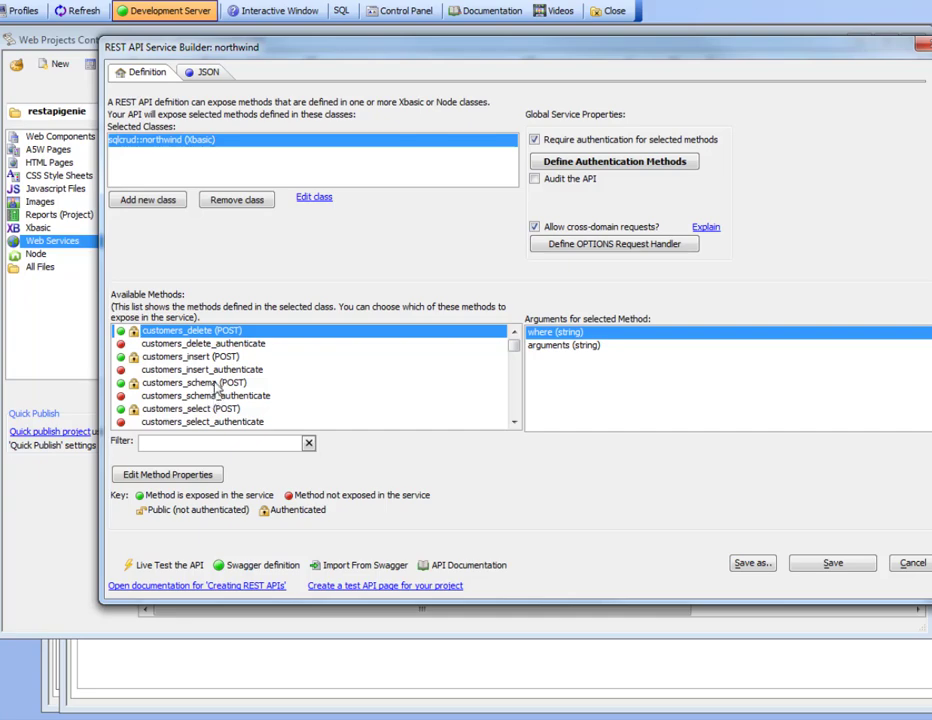
# Step: Review the customers_select method properties and the selectable authentication names, and close them without changes
pyautogui.doubleClick(207, 413)
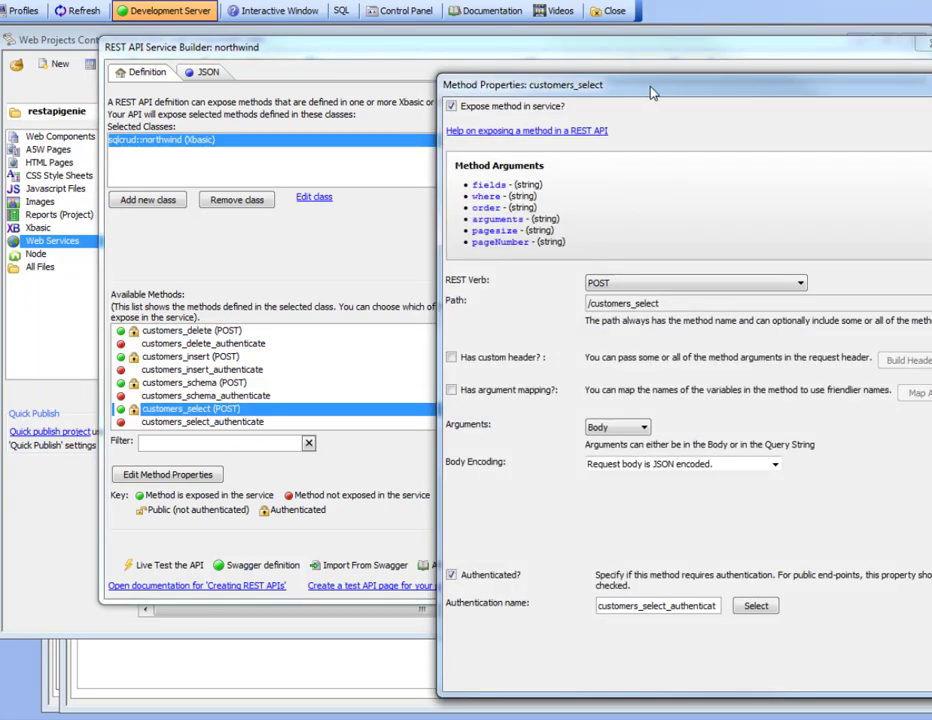
pyautogui.moveTo(652, 92); pyautogui.dragTo(357, 63)
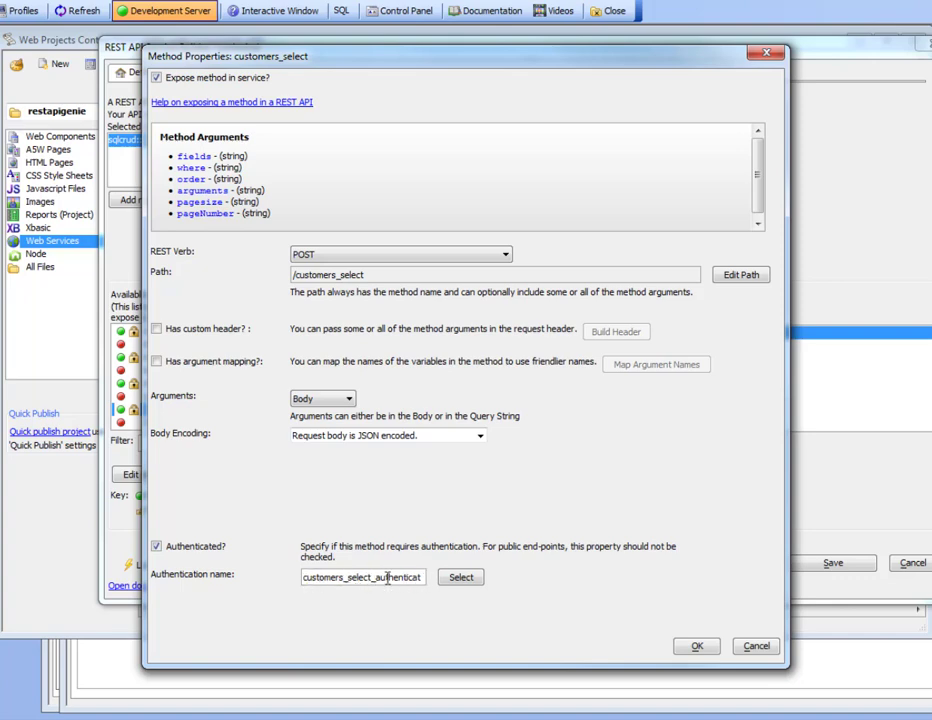
pyautogui.click(461, 578)
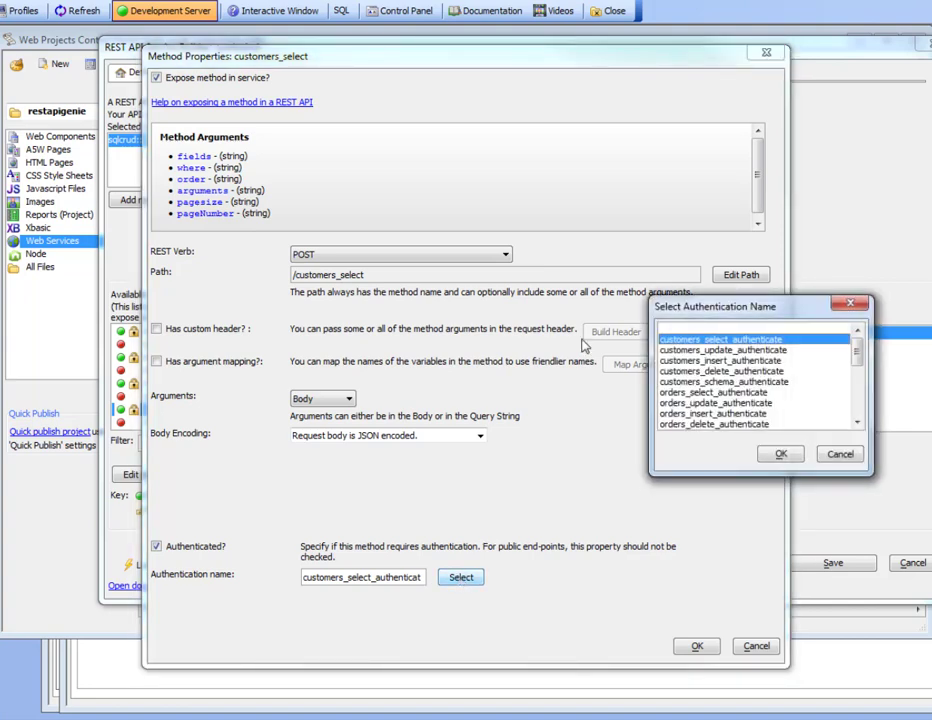
pyautogui.click(842, 456)
pyautogui.click(756, 646)
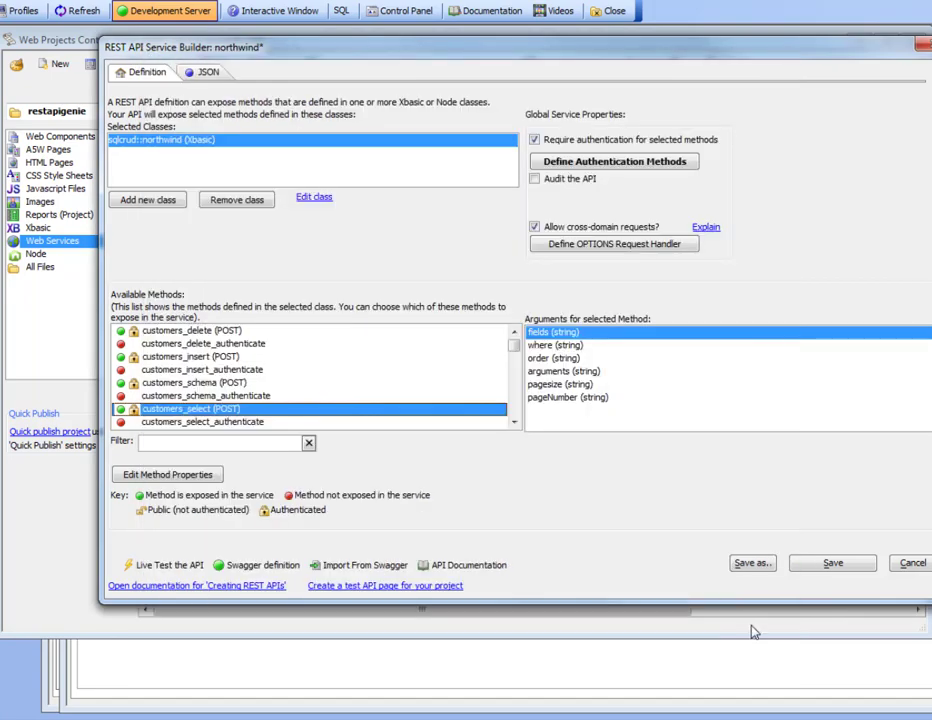
# Step: Review the customers_select_authenticate definition among the service's authentication methods, and close the service builder, saving the definition
pyautogui.click(614, 161)
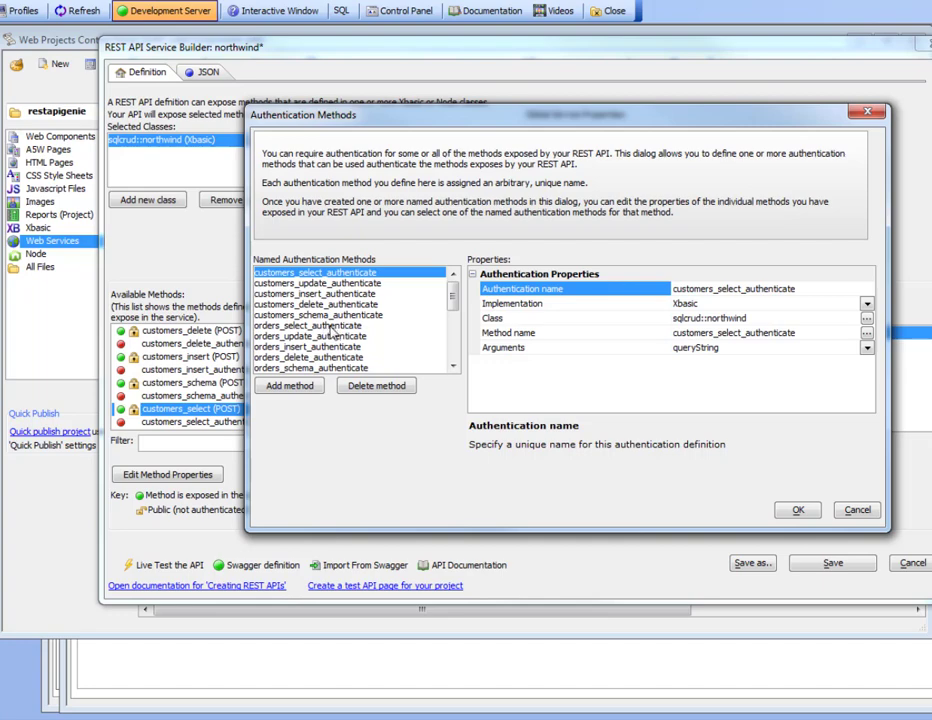
pyautogui.click(355, 276)
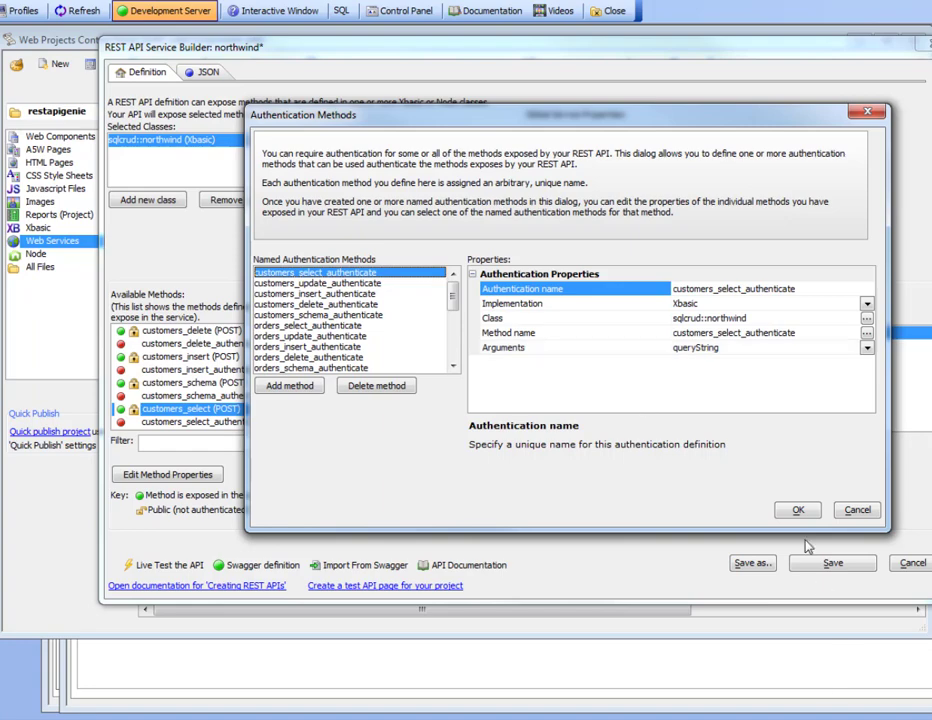
pyautogui.click(798, 510)
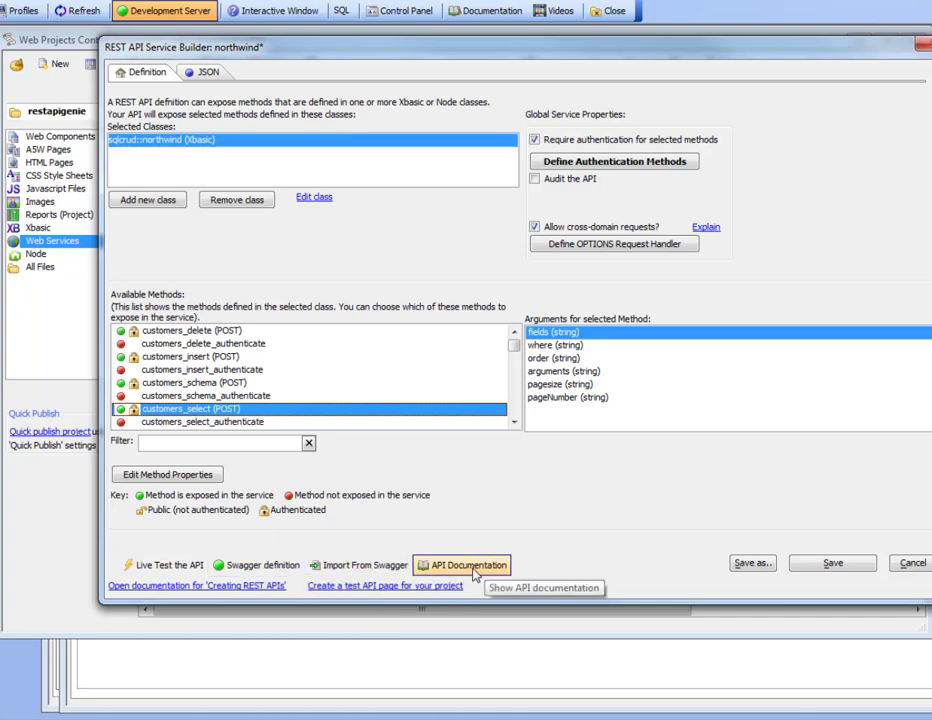
pyautogui.click(912, 565)
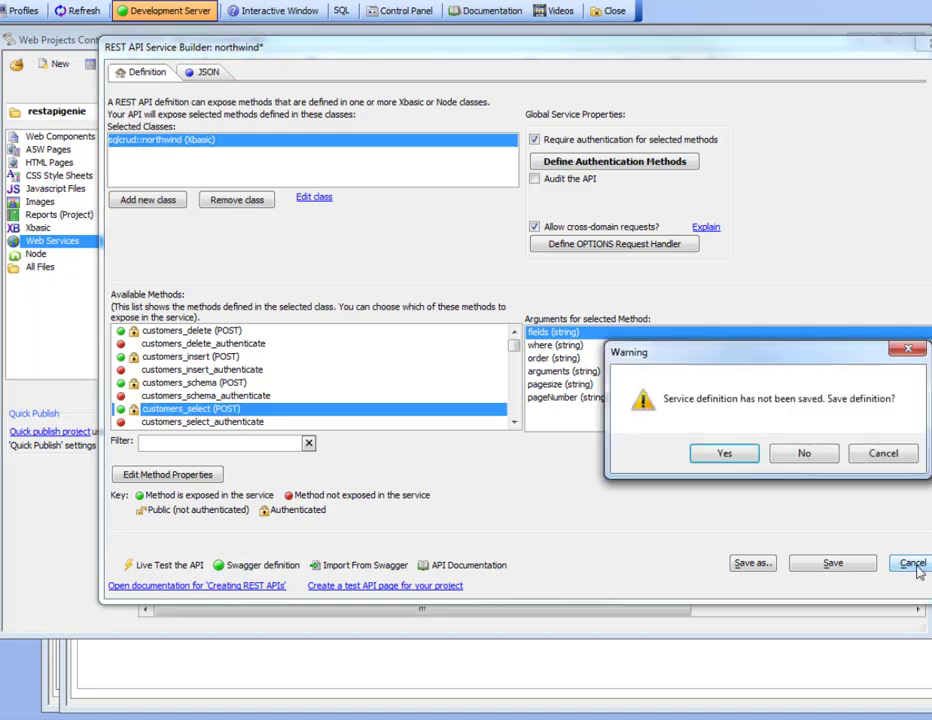
pyautogui.click(724, 453)
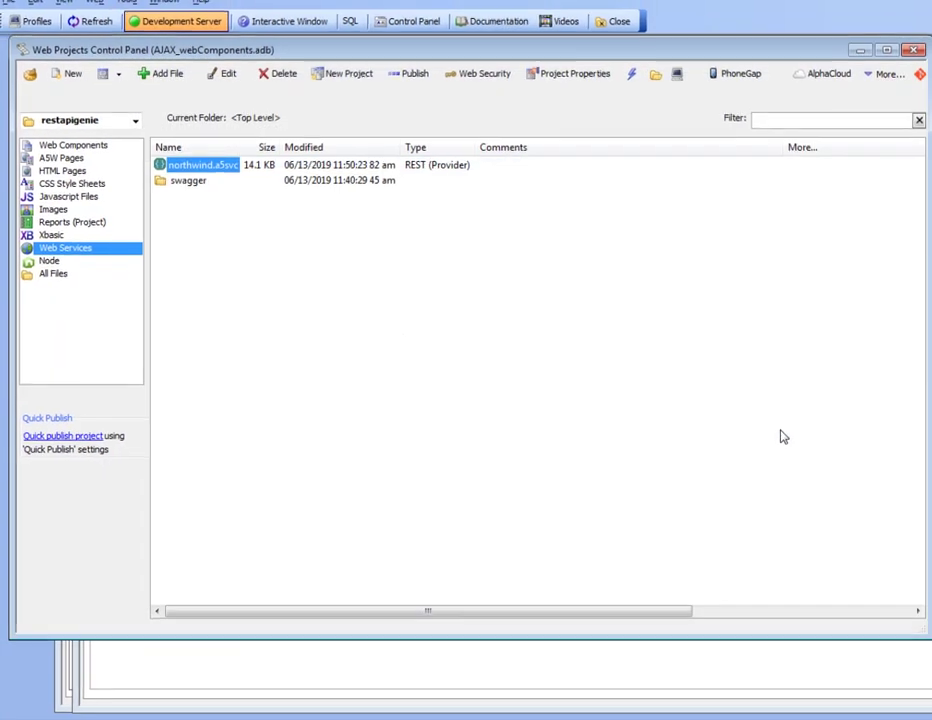
# Step: Open the sqlcrud.northwind.a5xbclass Xbasic class and go to its customers_select function
pyautogui.click(51, 234)
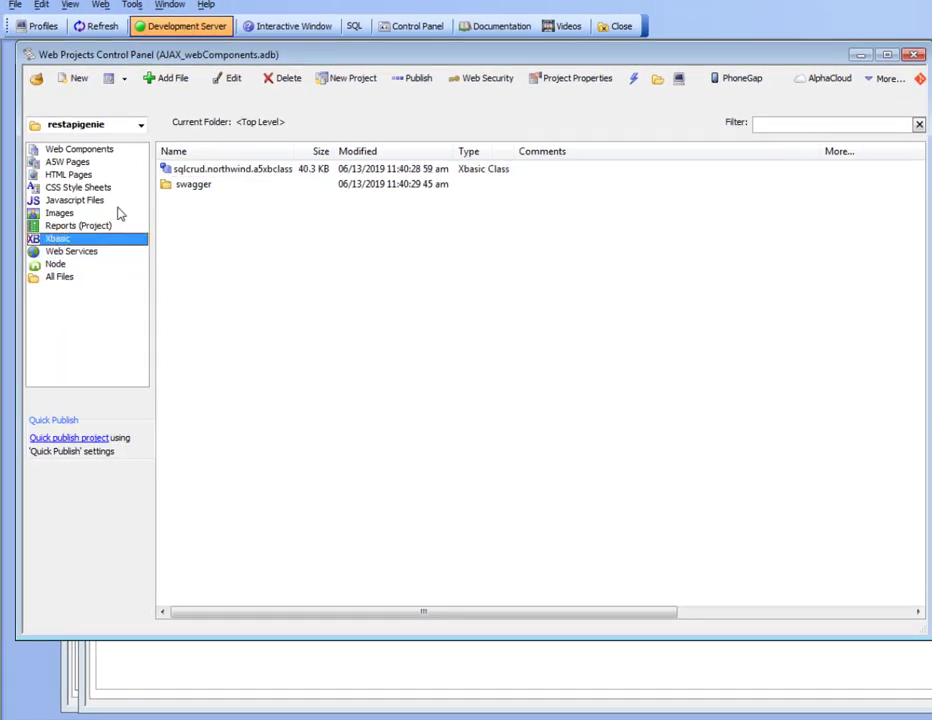
pyautogui.doubleClick(190, 171)
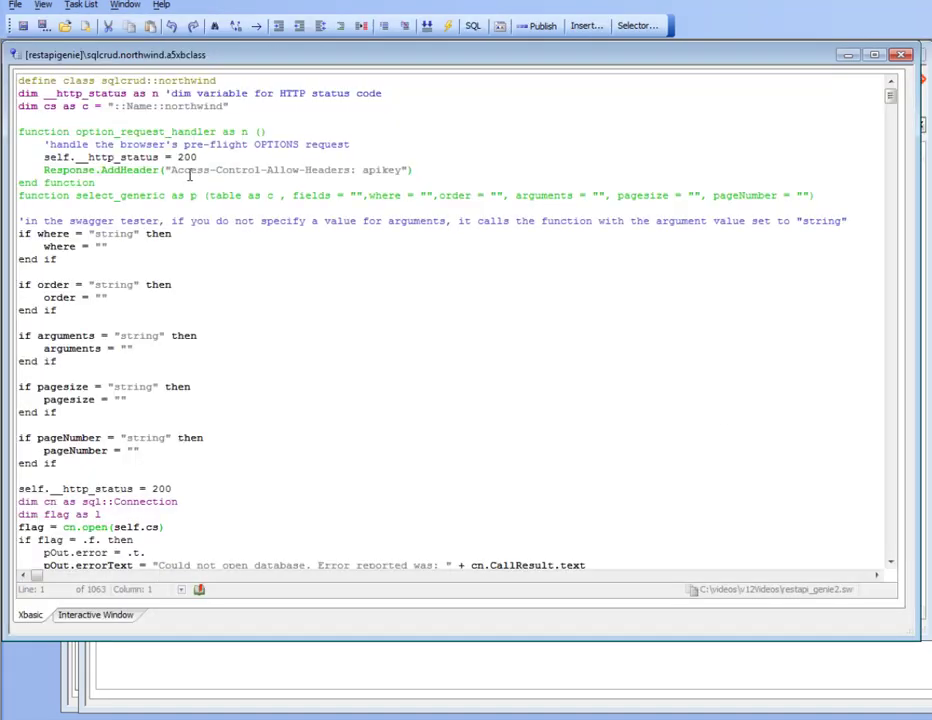
pyautogui.click(182, 590)
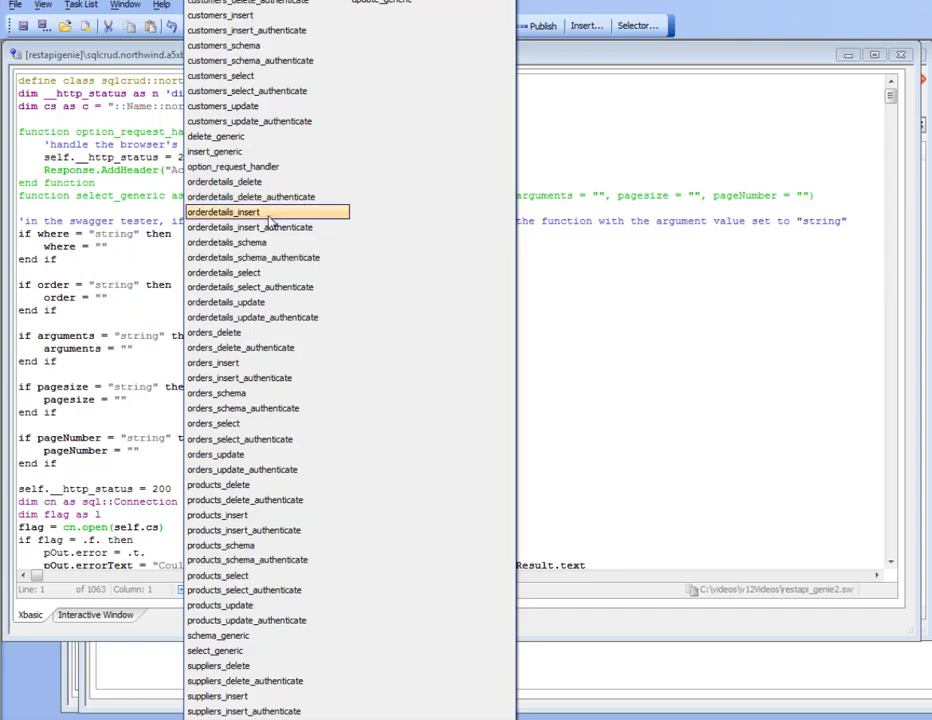
pyautogui.click(223, 80)
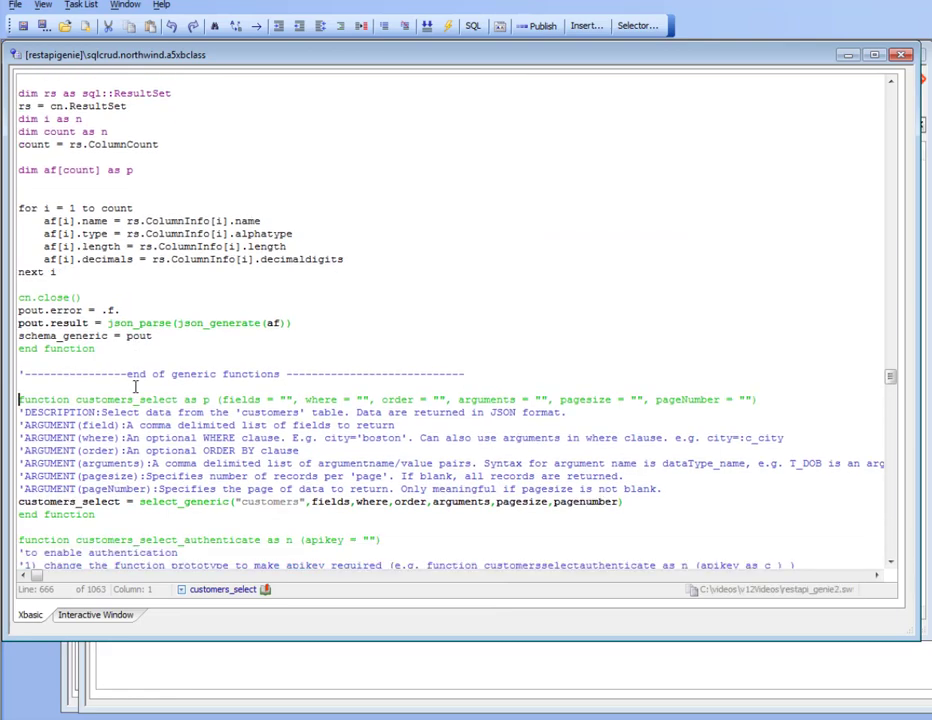
# Step: Examine the customers_select function's code, including its call to select_generic
pyautogui.scroll(-1, 28, 411)
pyautogui.moveTo(19, 399); pyautogui.dragTo(93, 516)
pyautogui.click(82, 450)
pyautogui.moveTo(139, 501); pyautogui.dragTo(229, 501)
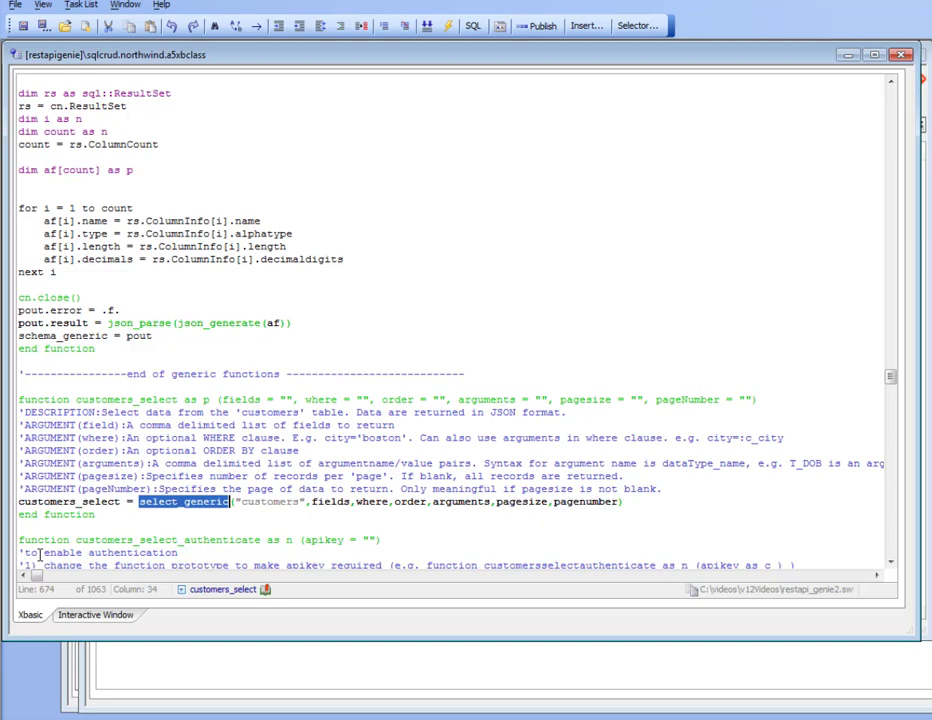
# Step: Go to the select_generic function in the class and read through its code
pyautogui.click(222, 589)
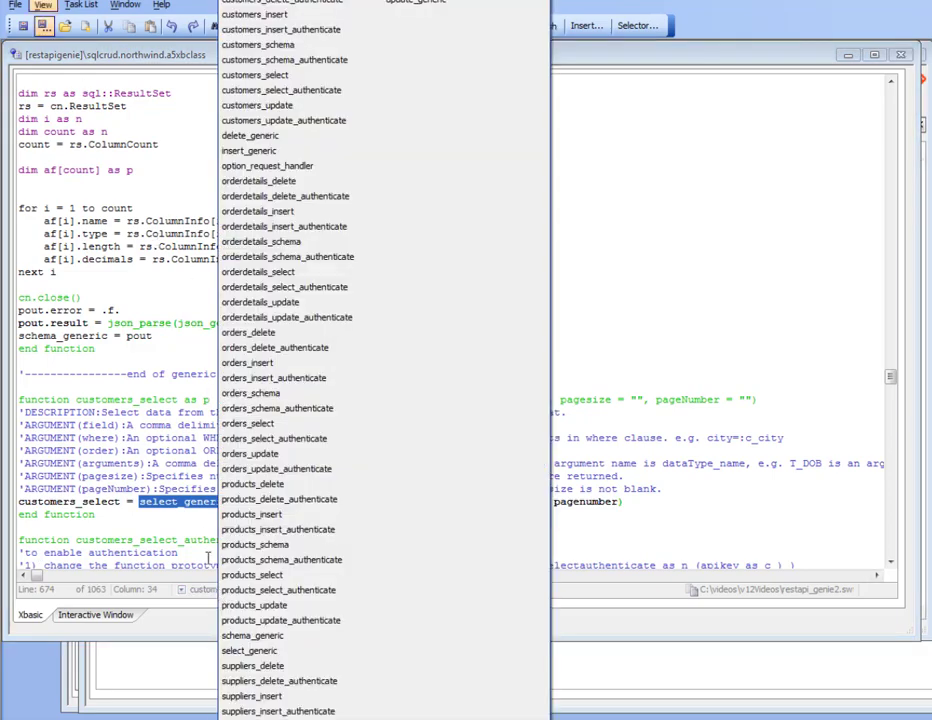
pyautogui.click(230, 653)
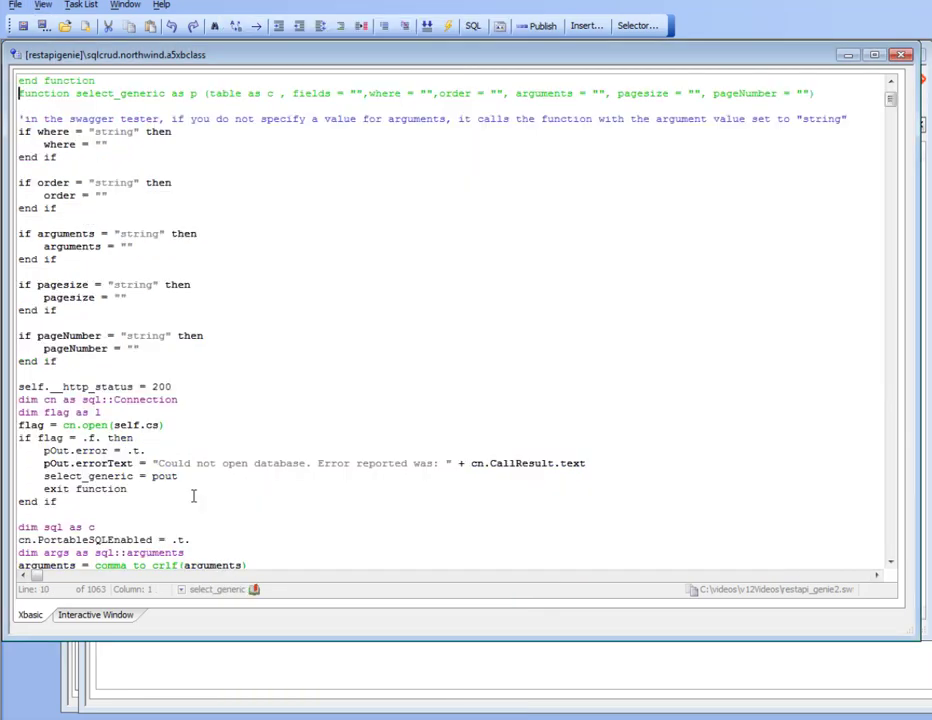
pyautogui.scroll(-9, 135, 287)
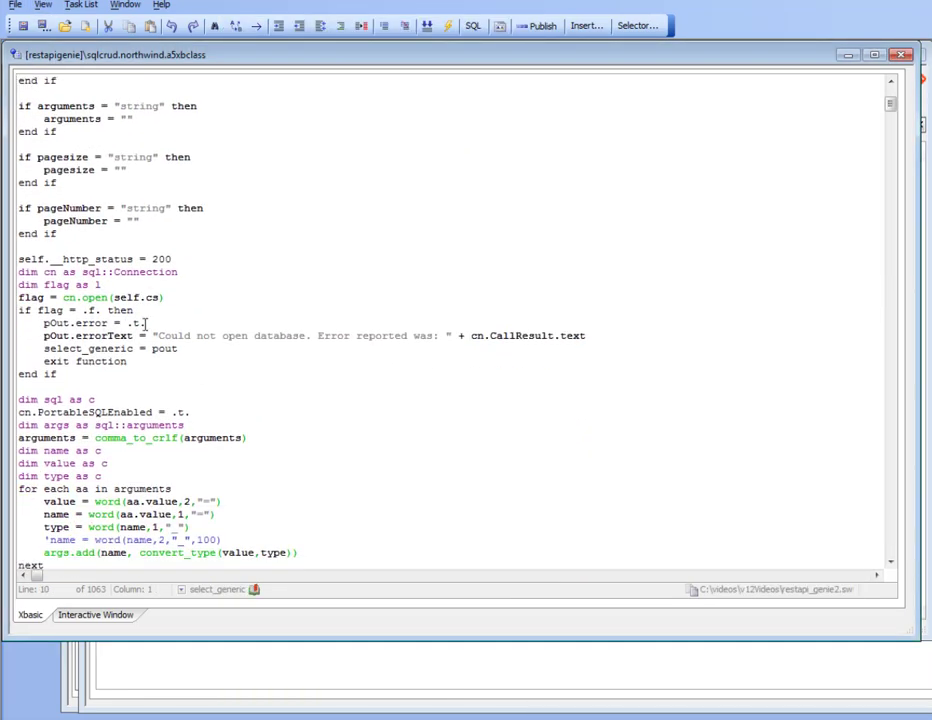
# Step: Examine how the rest of select_generic handles arguments, validates fields, parses the WHERE clause and builds the portable SQL statement
pyautogui.scroll(-9, 155, 343)
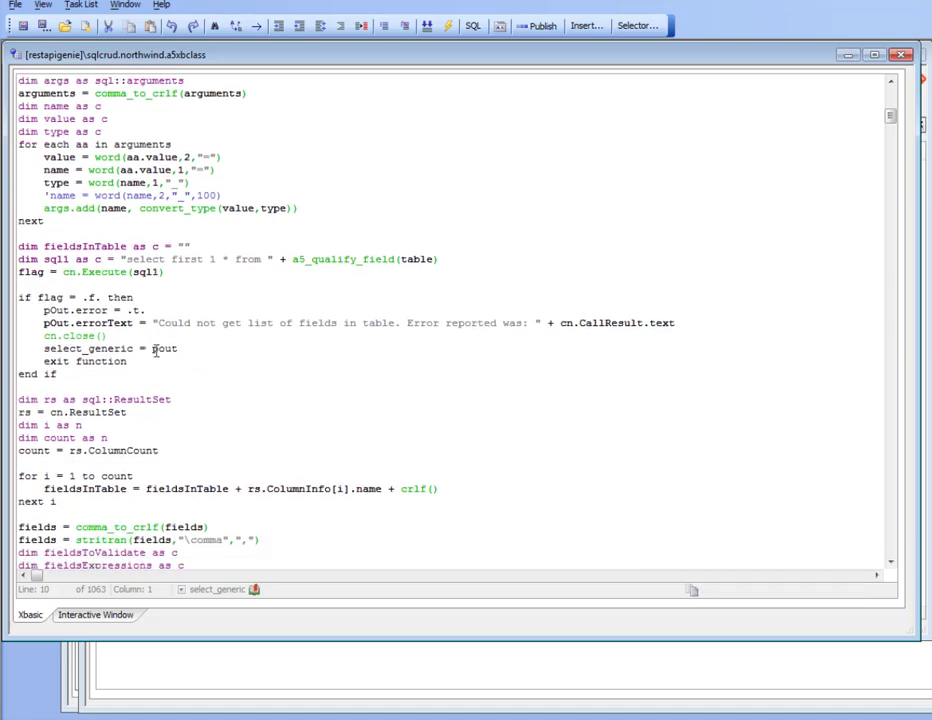
pyautogui.scroll(-2, 157, 361)
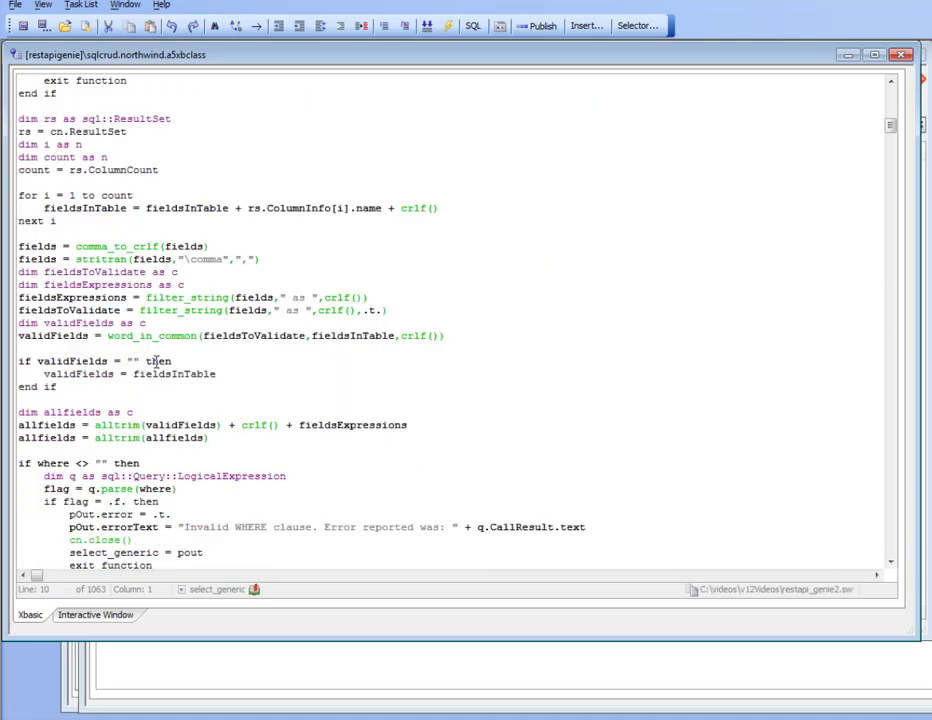
pyautogui.scroll(-5, 157, 363)
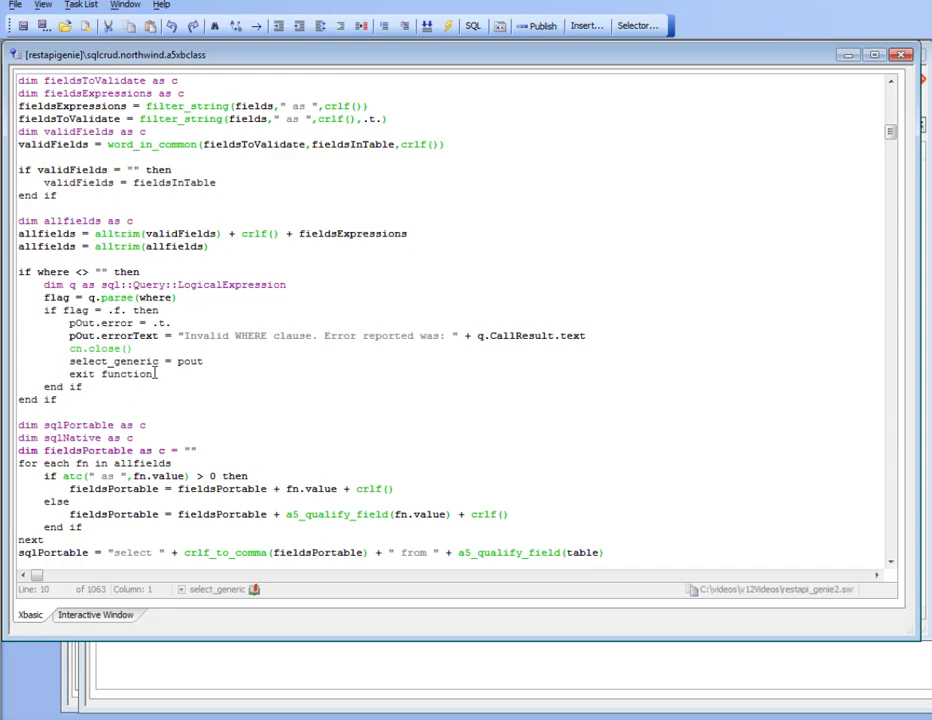
pyautogui.scroll(-2, 155, 373)
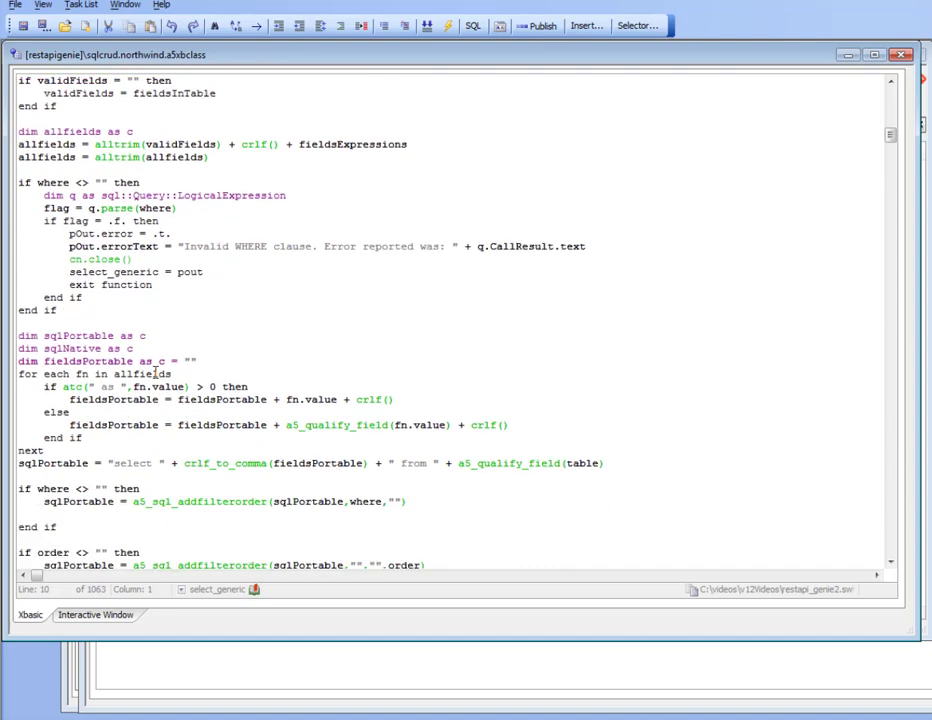
pyautogui.scroll(9, 157, 373)
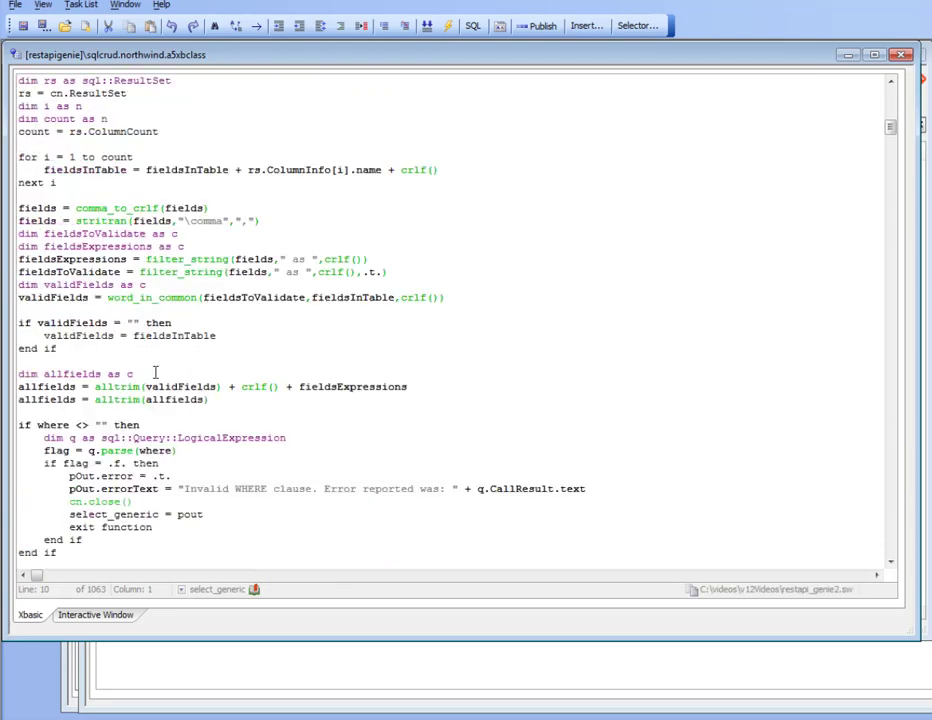
pyautogui.scroll(9, 155, 373)
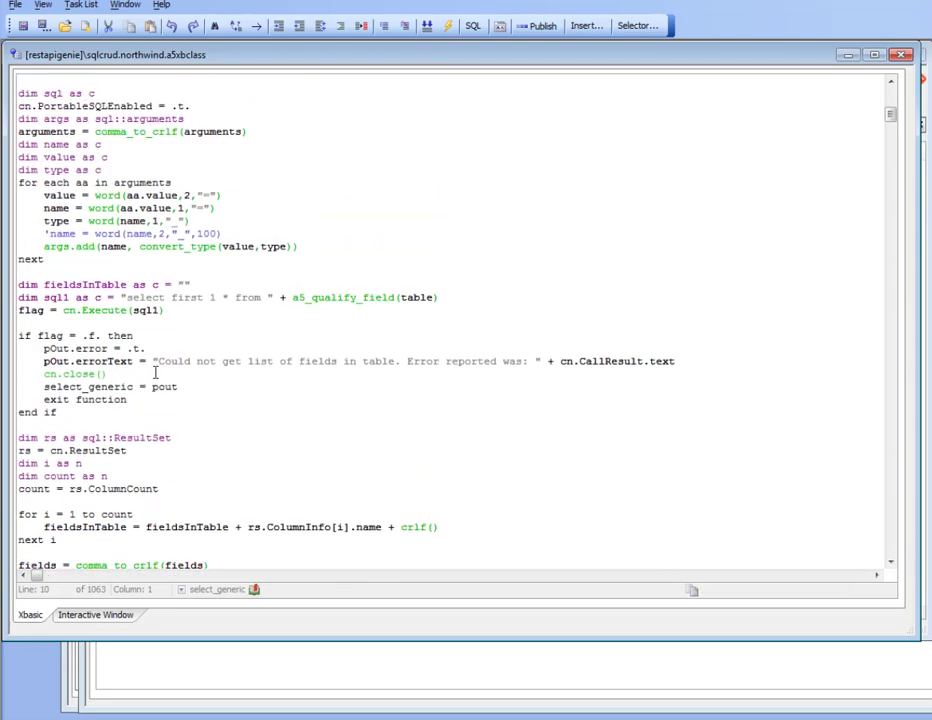
pyautogui.scroll(2, 155, 373)
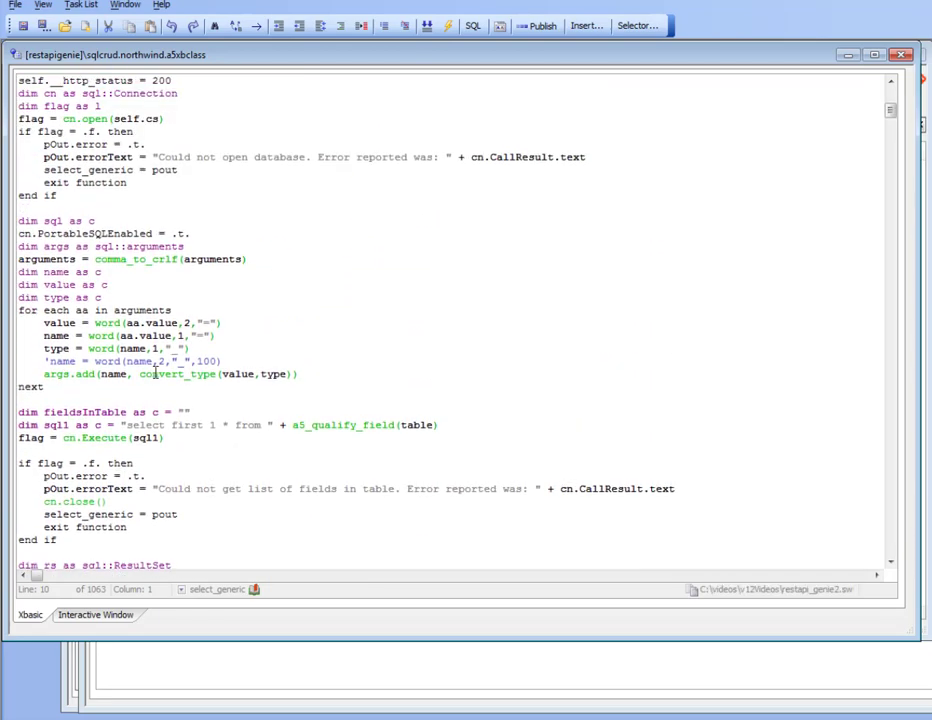
# Step: Go to the customers_select_authenticate function and examine its apikey argument and the status code it returns
pyautogui.click(217, 589)
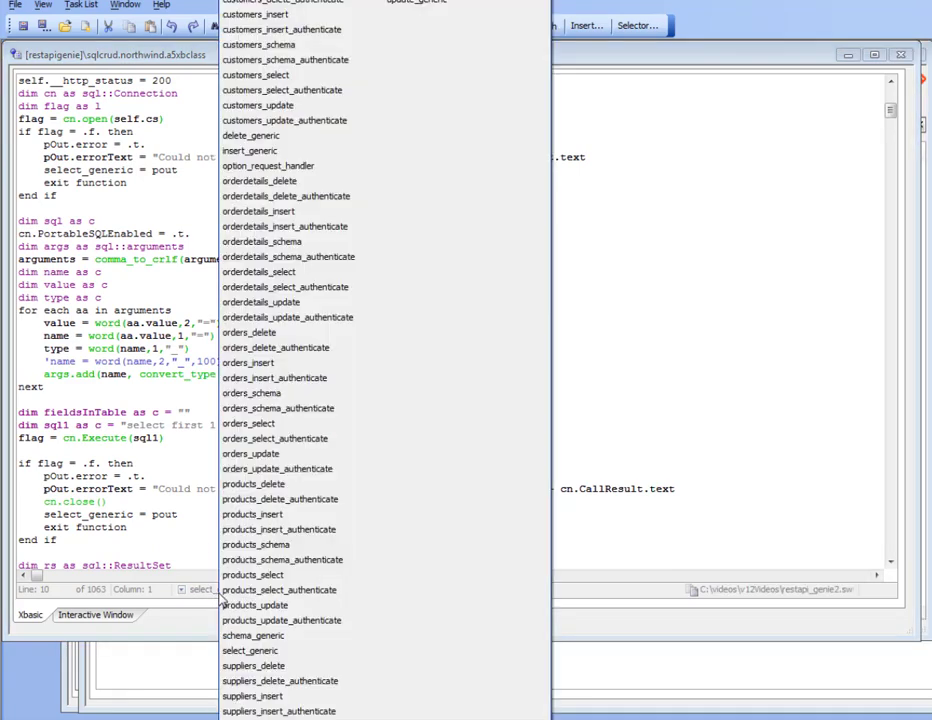
pyautogui.click(311, 96)
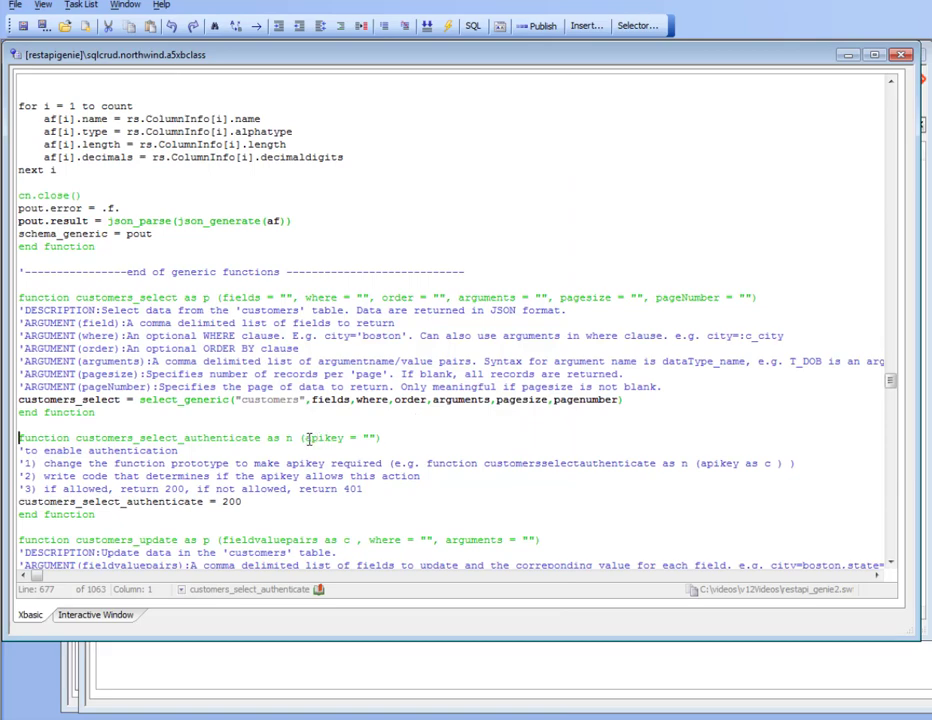
pyautogui.doubleClick(311, 438)
pyautogui.moveTo(311, 438); pyautogui.dragTo(372, 435)
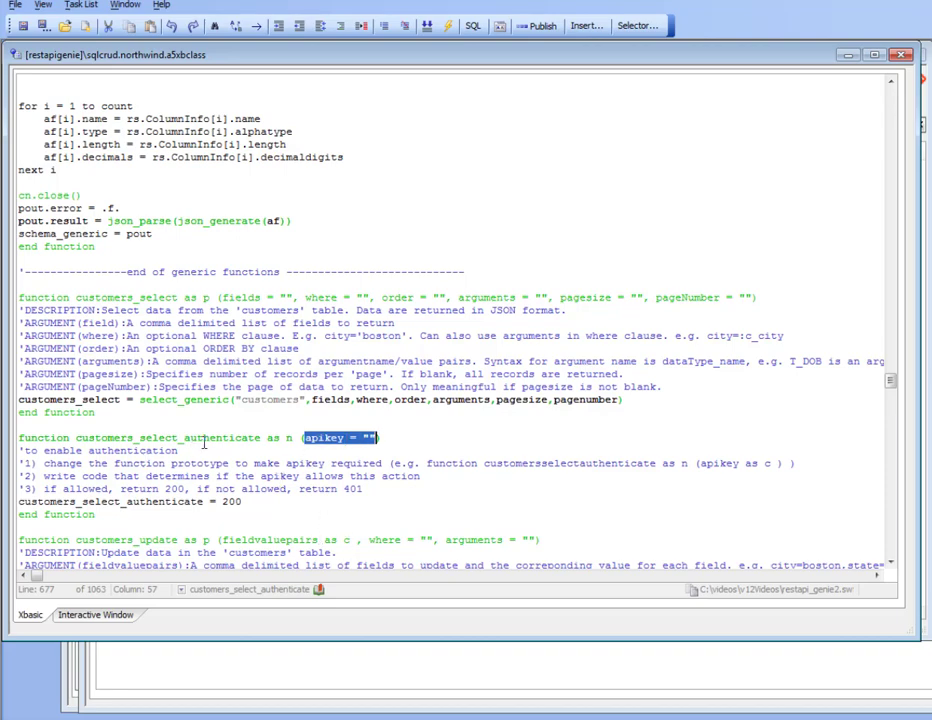
pyautogui.moveTo(221, 501); pyautogui.dragTo(243, 503)
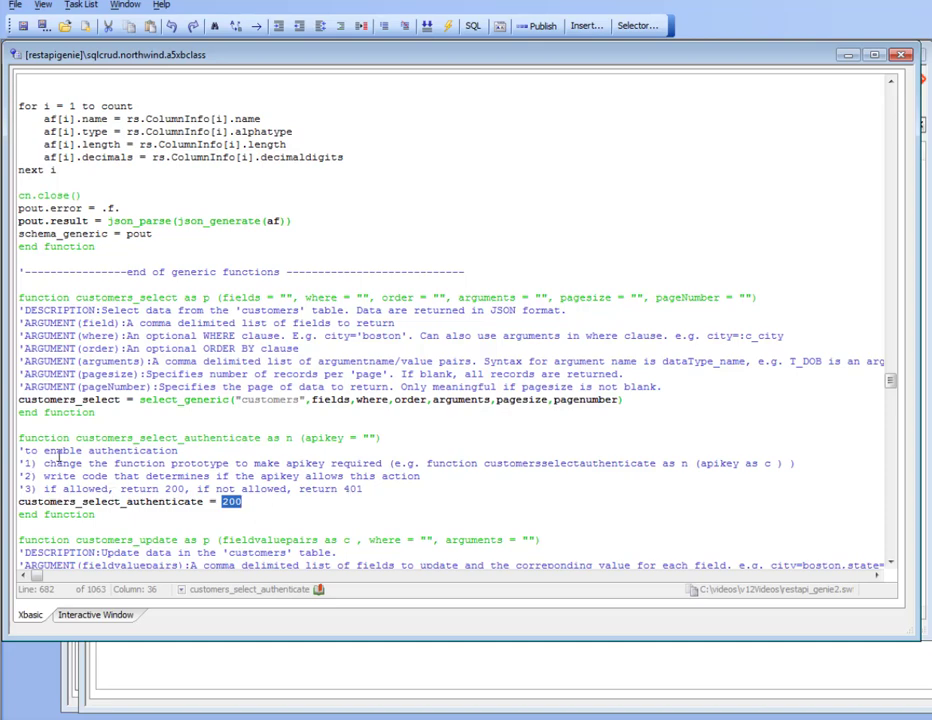
pyautogui.moveTo(304, 438); pyautogui.dragTo(345, 438)
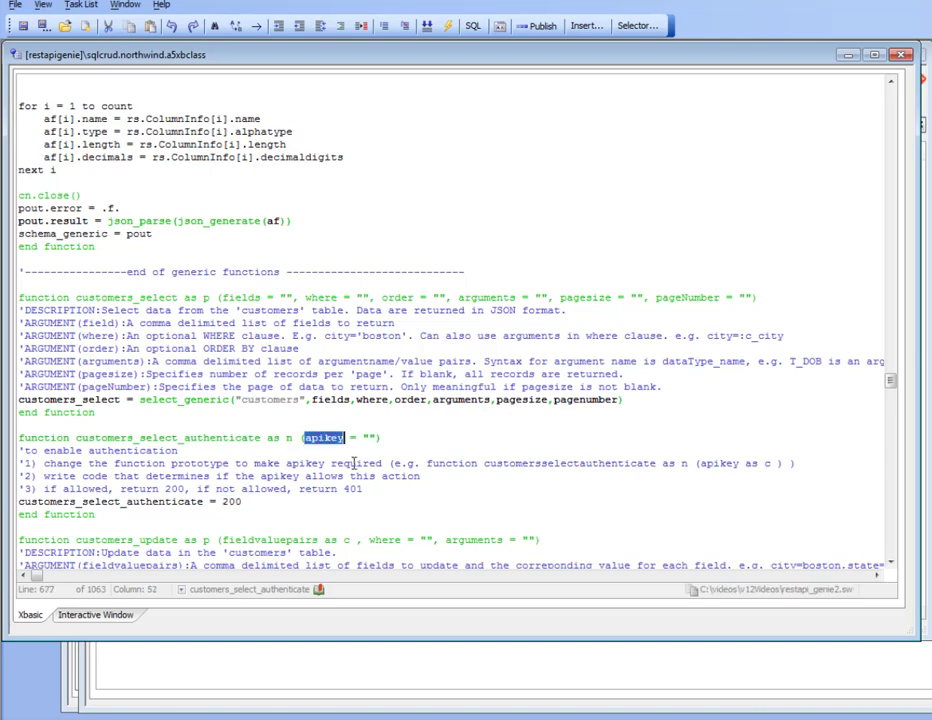